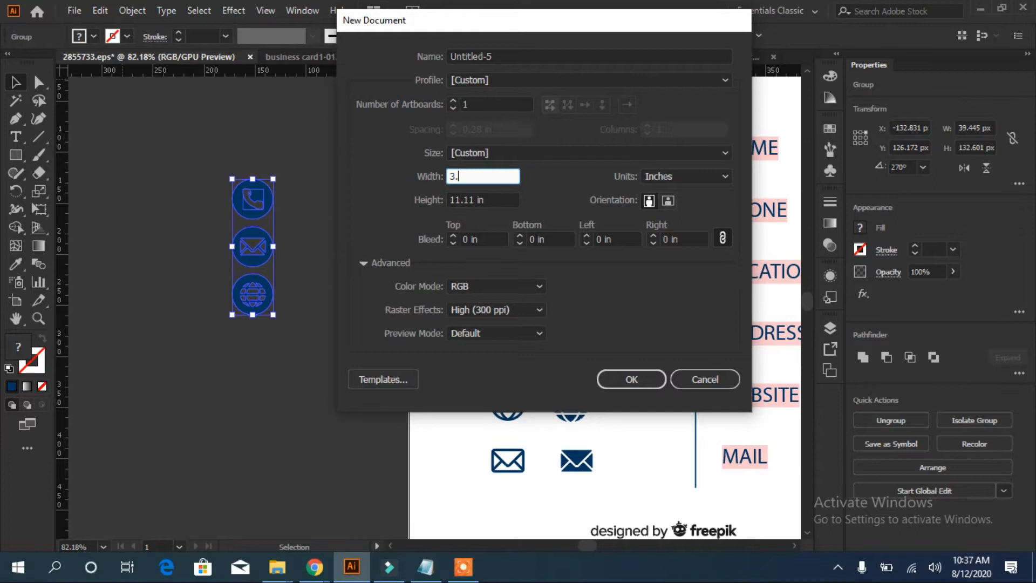
Create a new landscape document 3.5 in wide by 2 in tall
key(Tab)
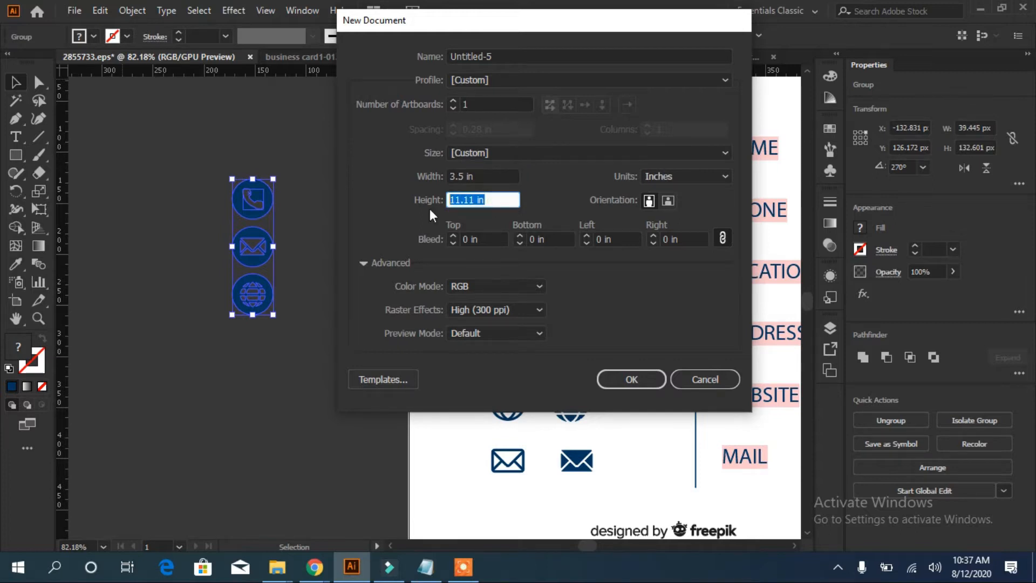
text(2)
click(626, 377)
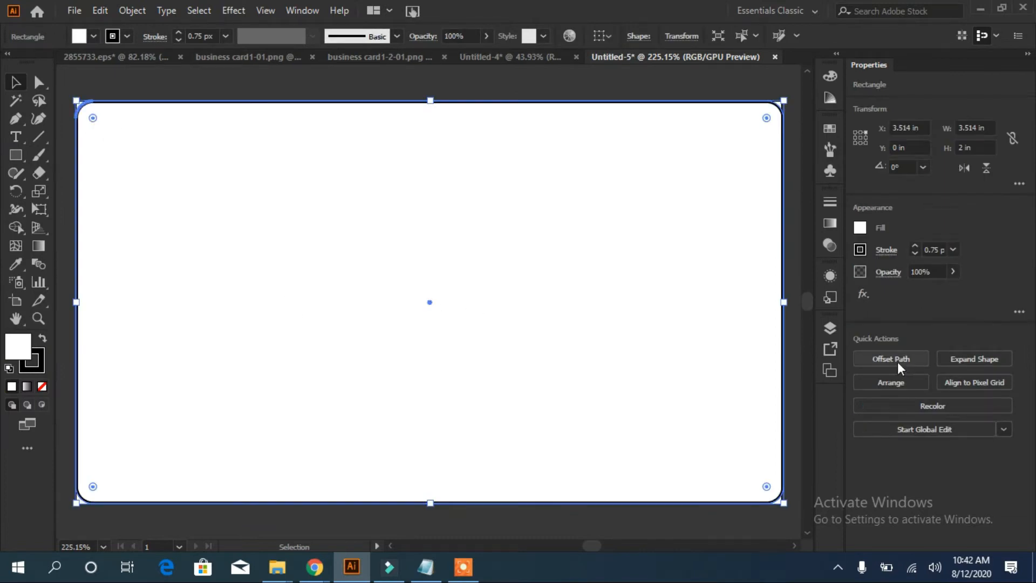
Inset the rounded card shape by -0.125 in with Offset Path
click(900, 369)
click(594, 316)
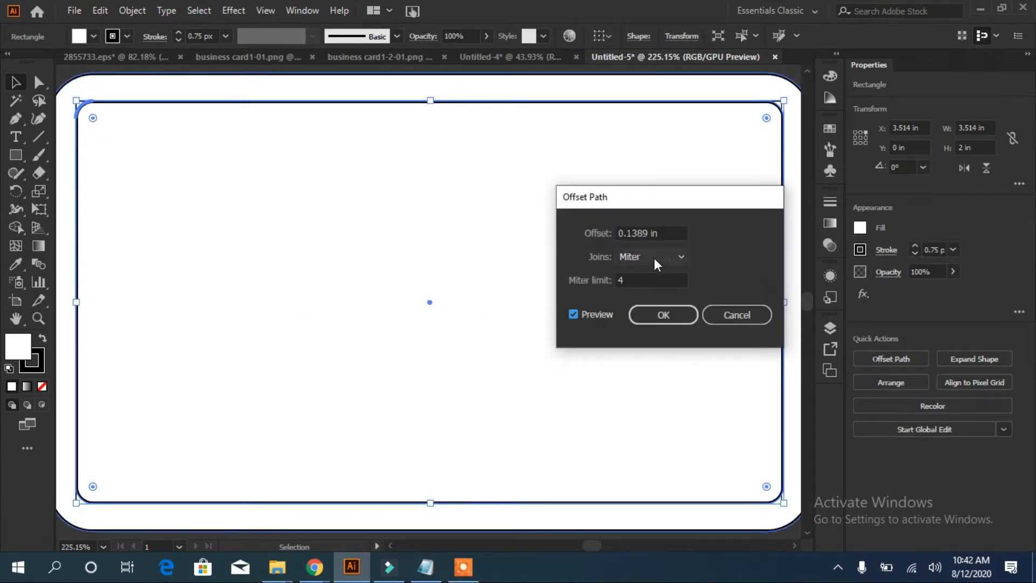
click(657, 233)
text(0)
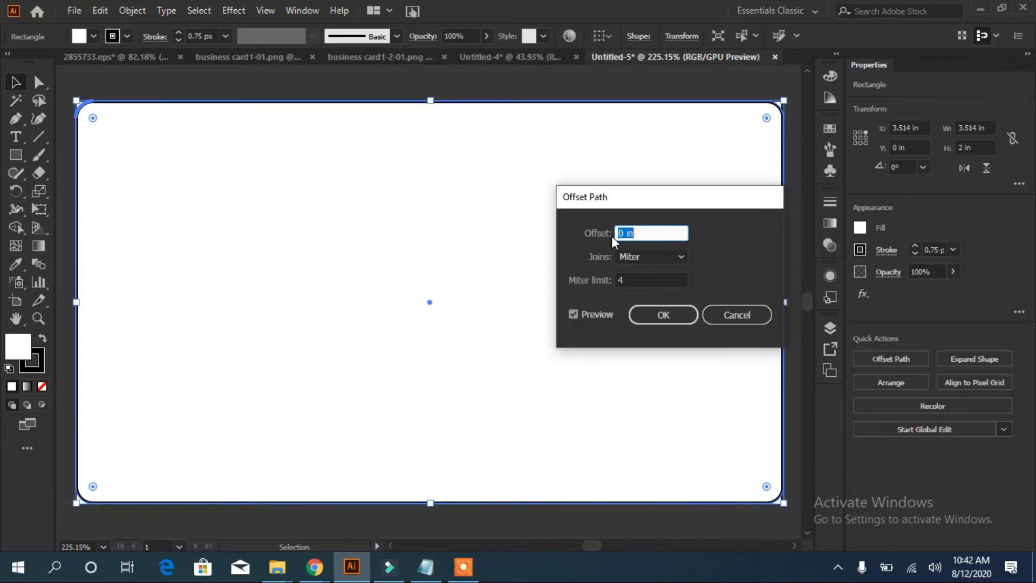
key(Down)
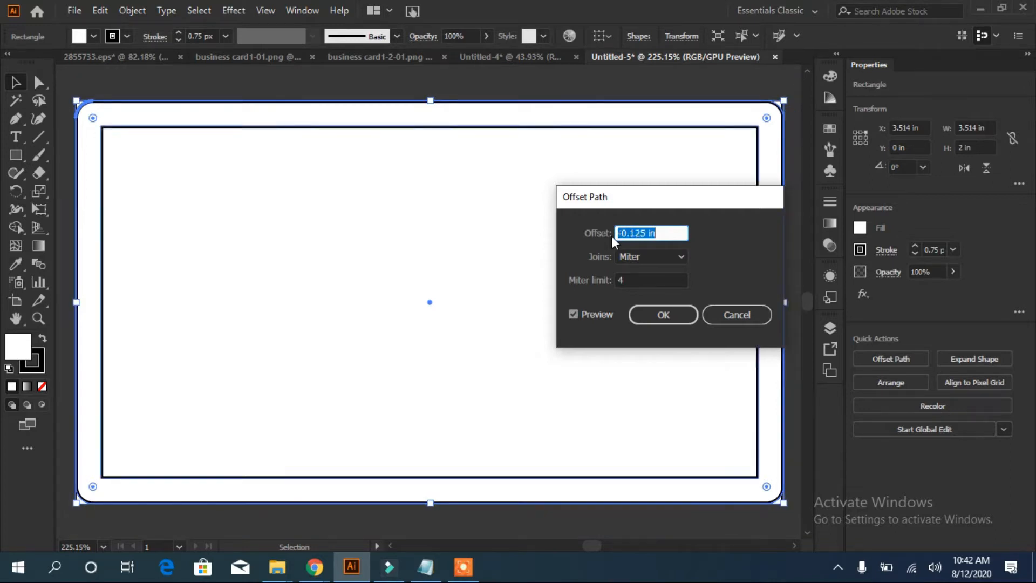
key(Down)
key(Up)
click(661, 315)
Offset the new rectangle inward another -0.125 in, then deselect everything
click(889, 359)
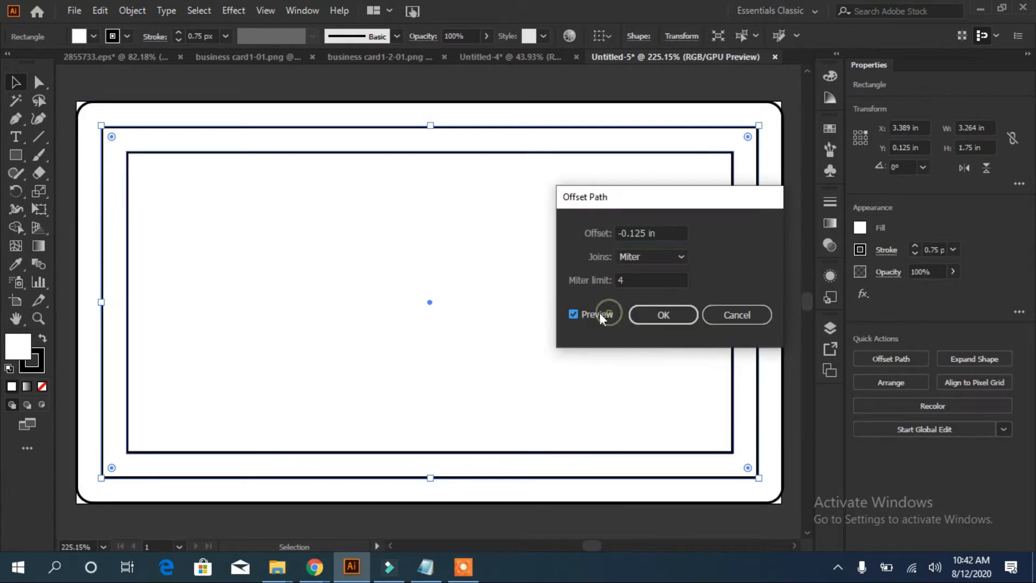
click(681, 321)
click(73, 172)
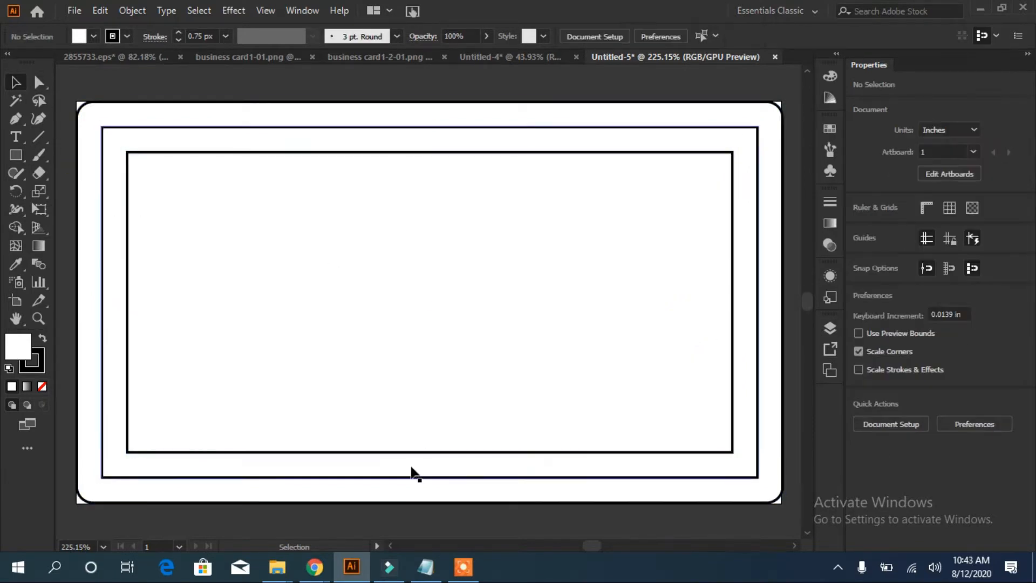
Show the rulers and drag guides along the inner rectangle's four edges
click(267, 155)
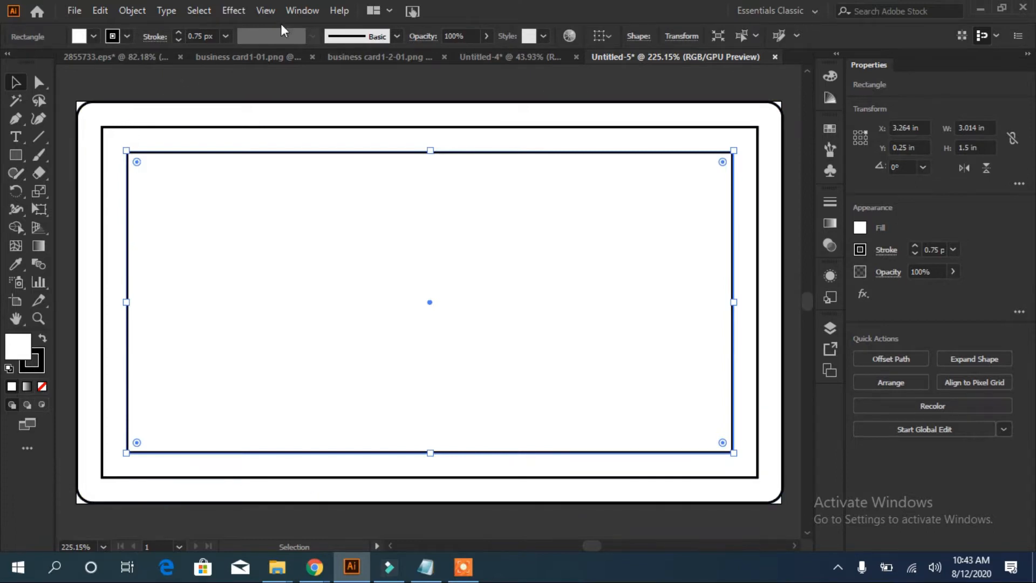
click(303, 10)
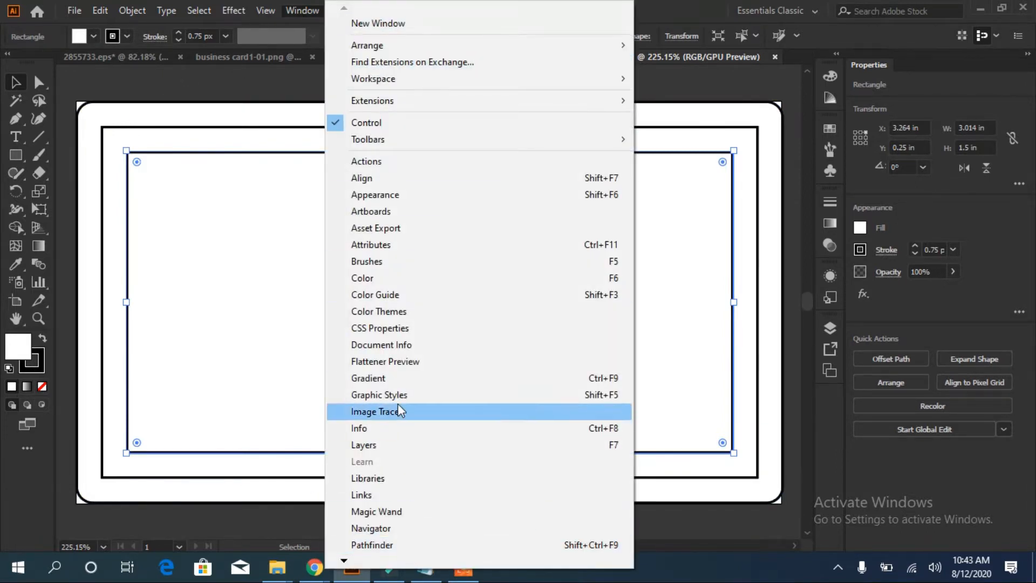
click(252, 326)
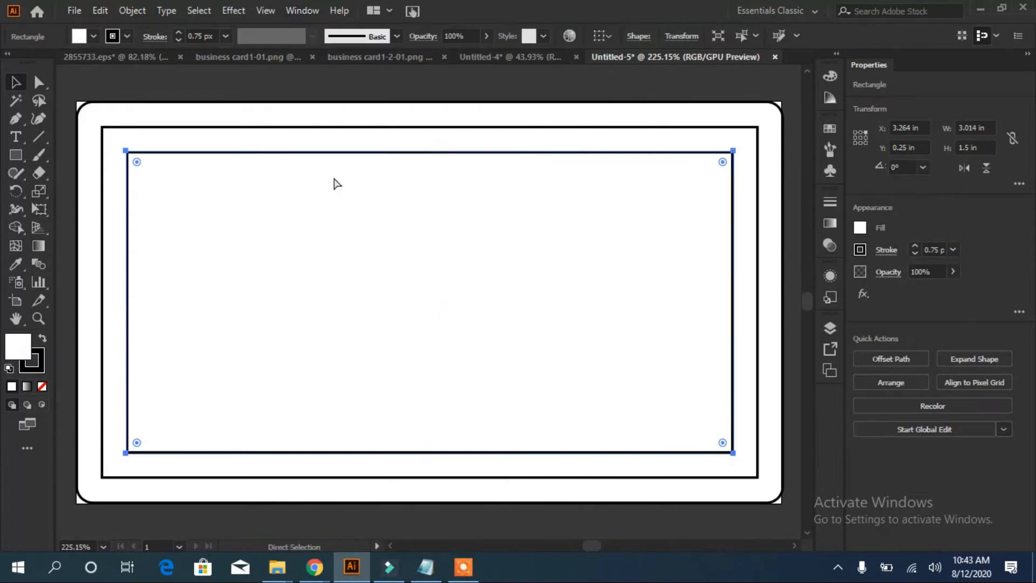
key(ctrl+r)
click(78, 184)
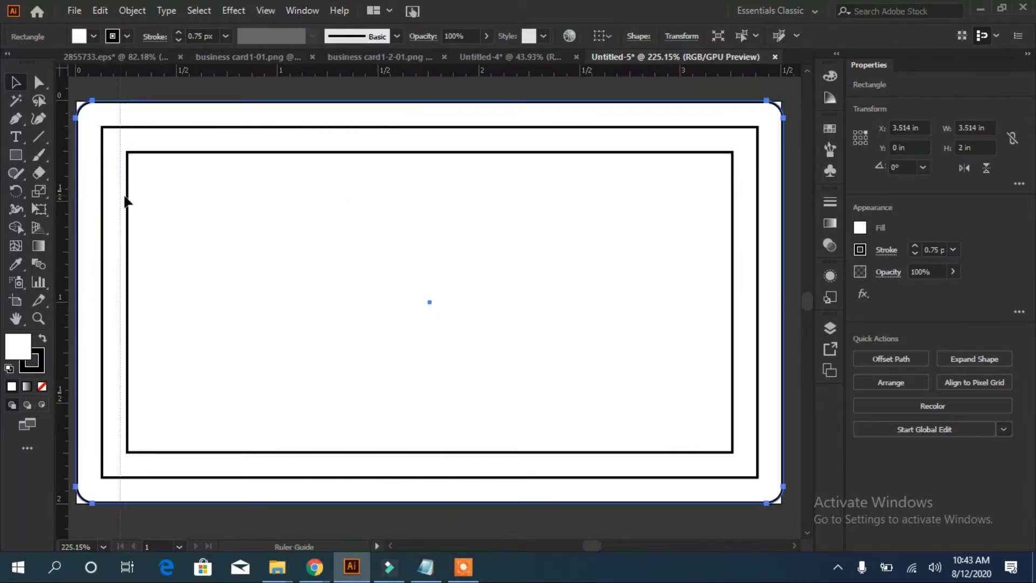
click(126, 200)
drag(197, 73, 190, 153)
drag(65, 137, 733, 157)
drag(305, 74, 278, 453)
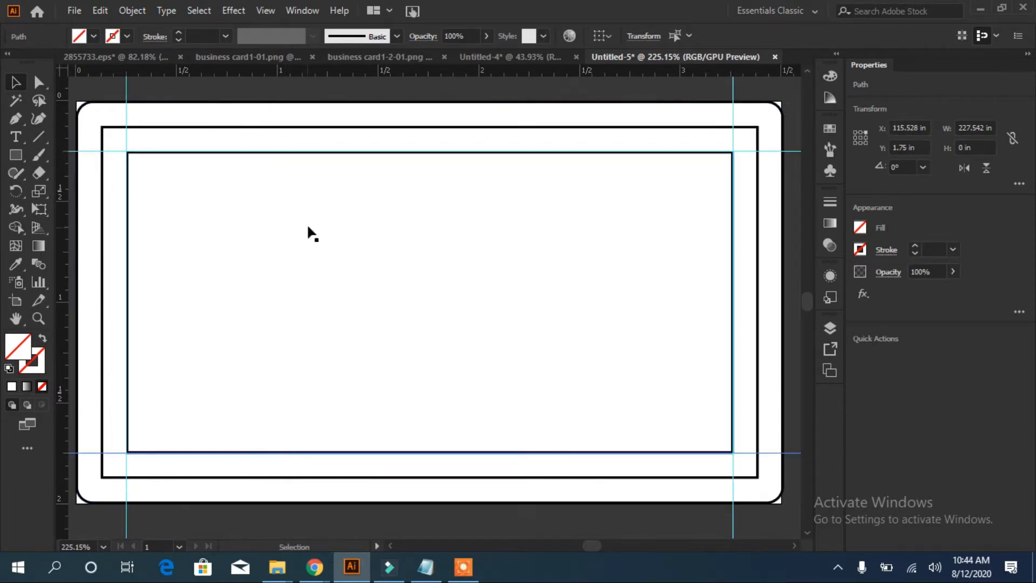
Delete the middle and innermost inset rectangles and zoom out to the whole card
click(225, 129)
key(Delete)
click(475, 350)
click(733, 273)
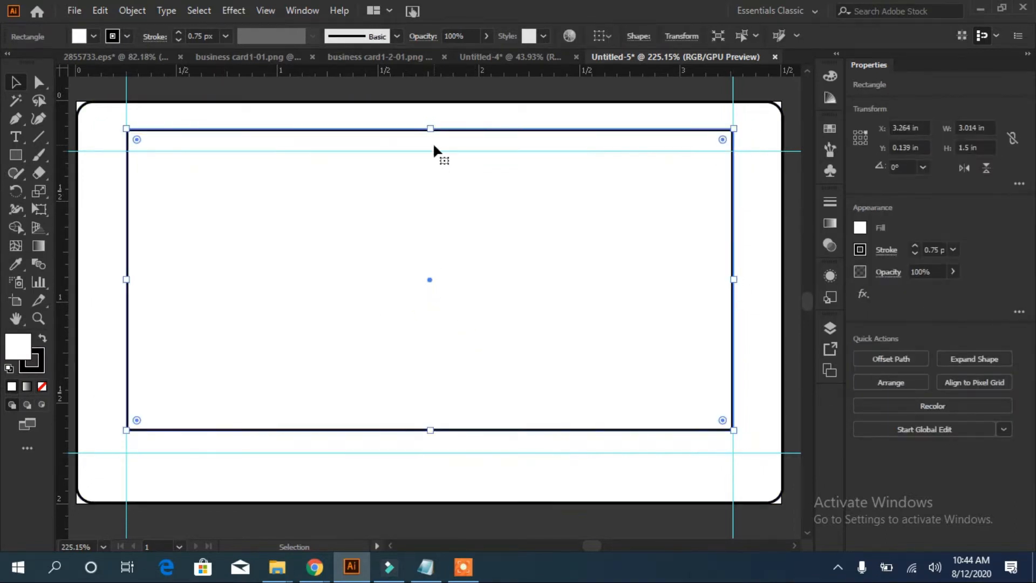
key(Delete)
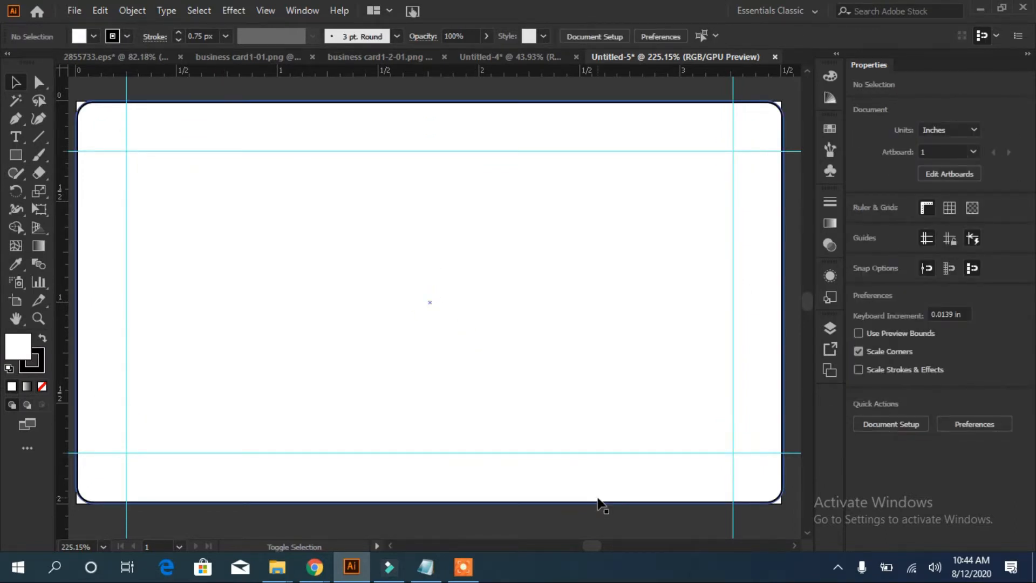
key(ctrl+minus)
key(ctrl+minus)
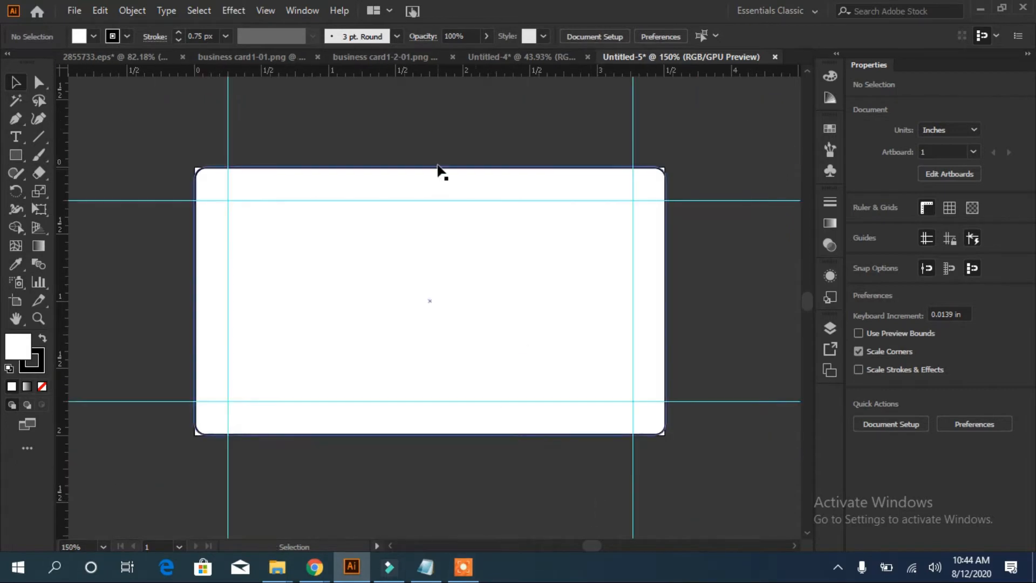
Pen-draw a closed wedge from the card's top-right corner to a middle tip and the bottom-right corner
key(ctrl+0)
key(p)
click(787, 105)
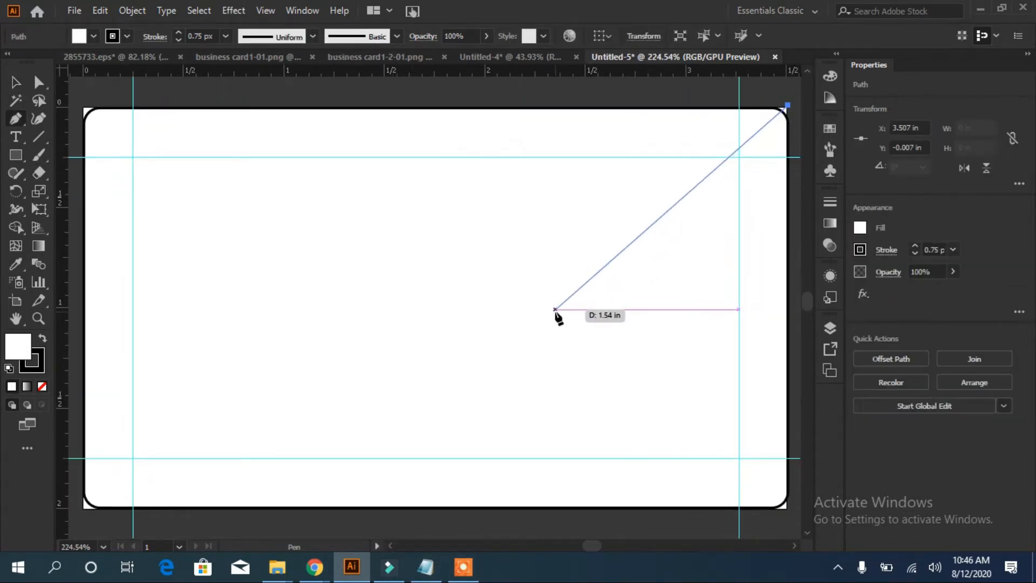
click(525, 308)
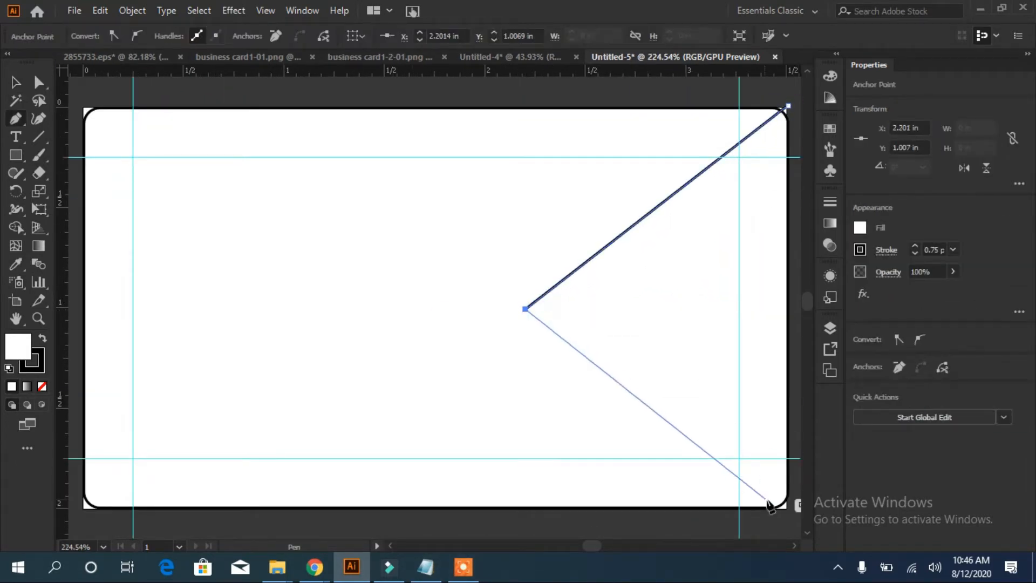
click(798, 518)
click(788, 104)
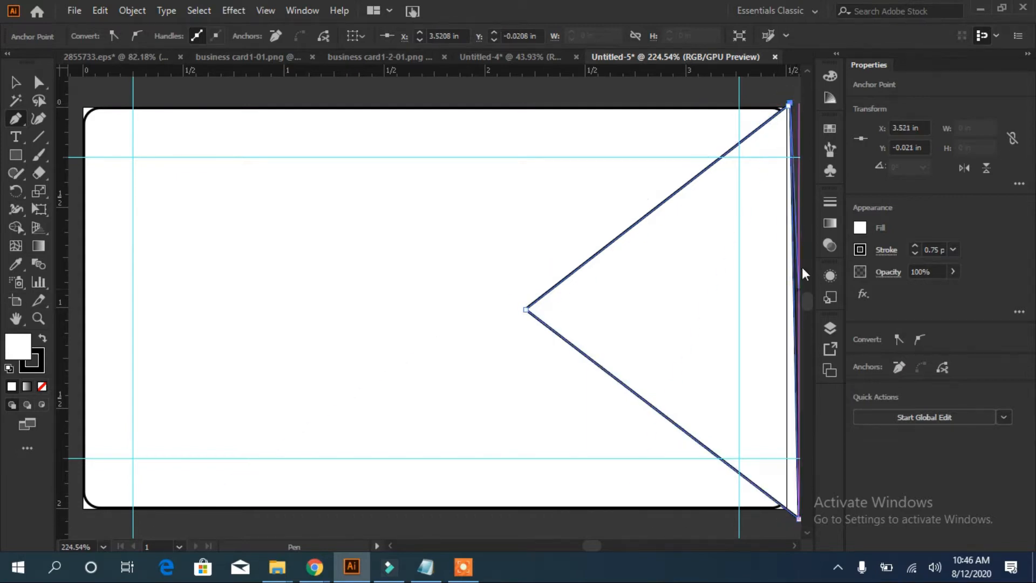
Round the wedge's tip and stretch the wedge slightly wider to the left
key(a)
click(525, 308)
drag(567, 316, 613, 327)
key(v)
drag(559, 102, 448, 112)
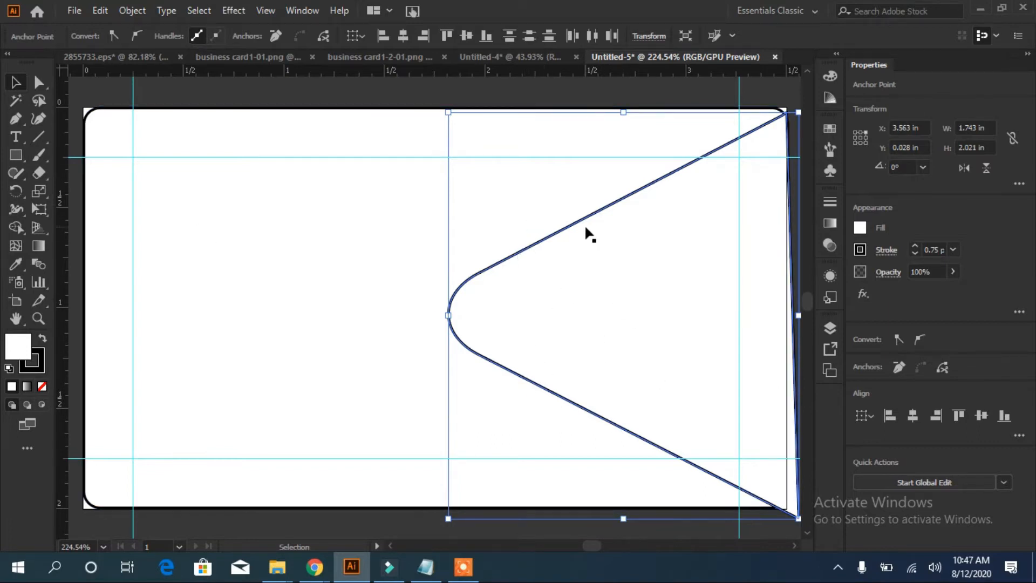
Pen-draw a four-sided band inside the wedge reaching the card's right edge
click(16, 121)
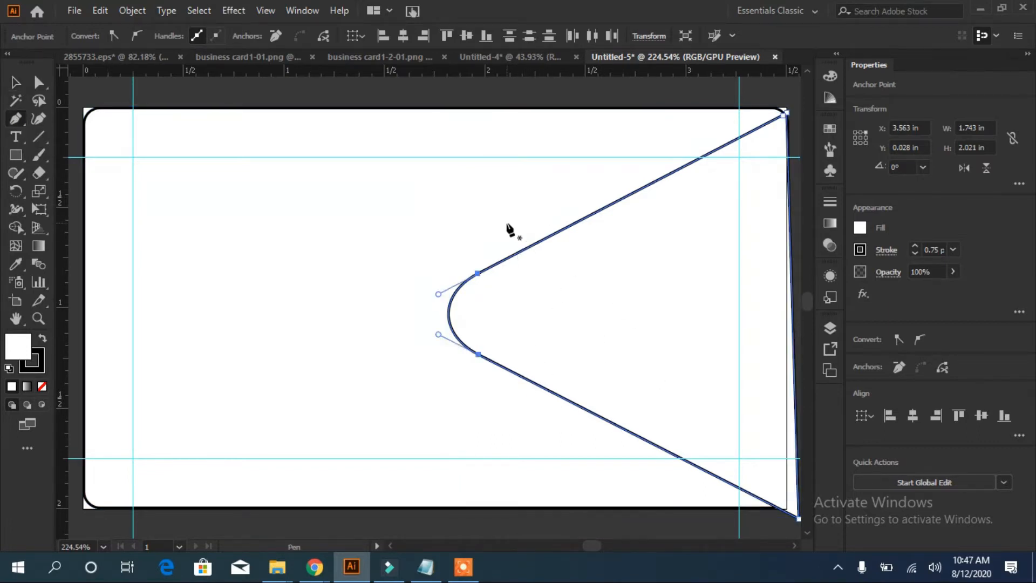
click(540, 220)
click(539, 404)
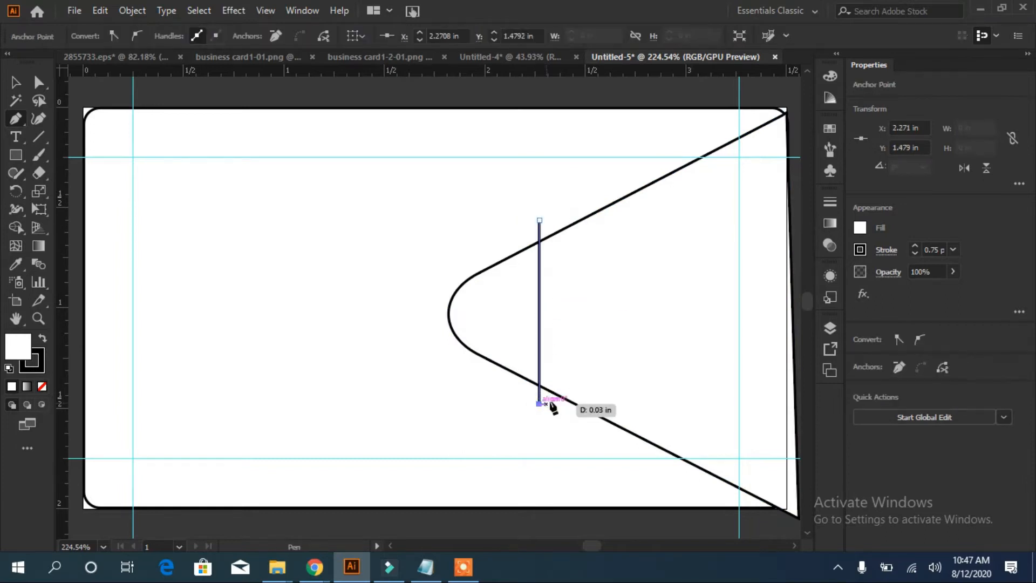
click(804, 345)
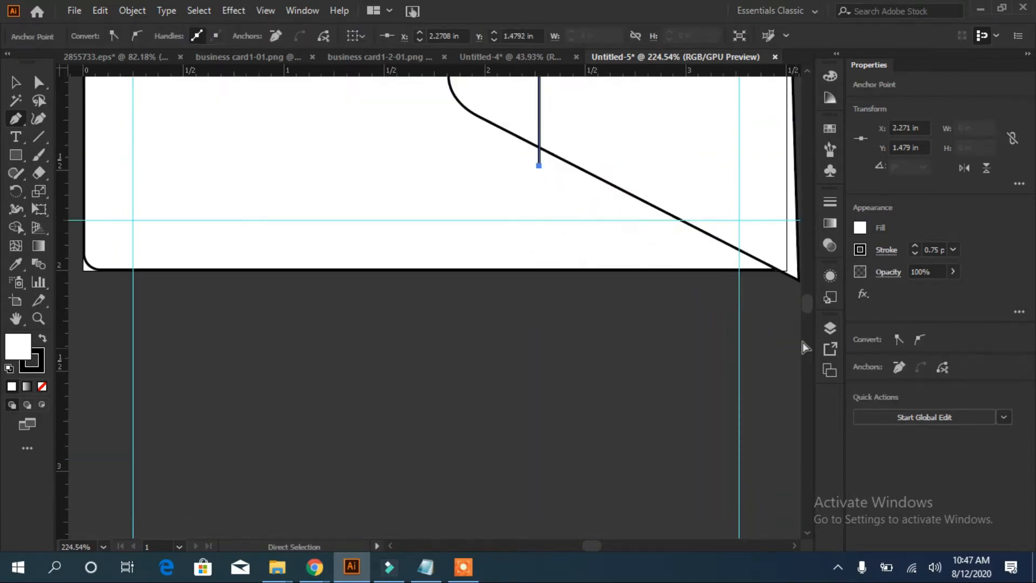
key(ctrl+0)
click(798, 342)
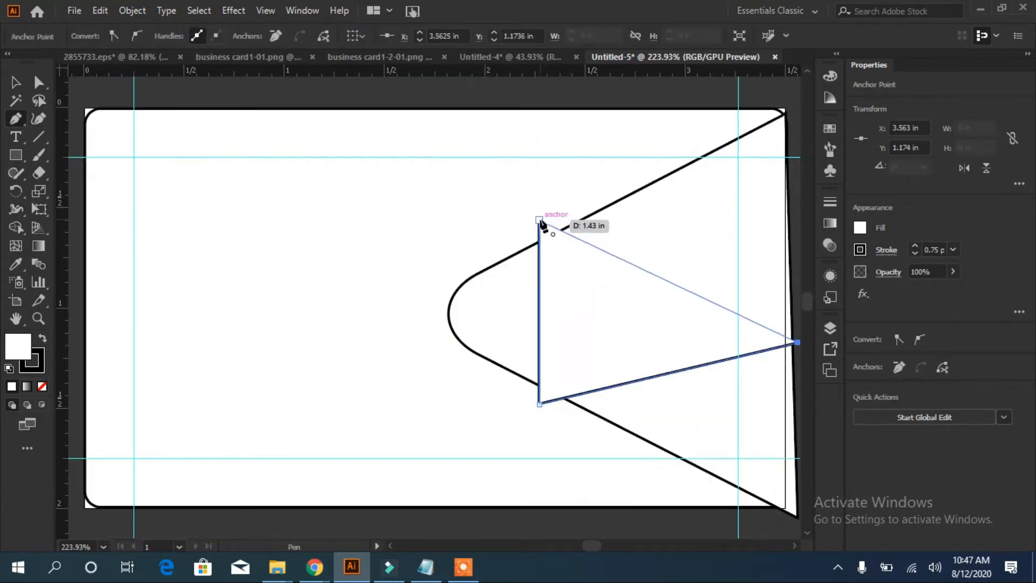
click(797, 273)
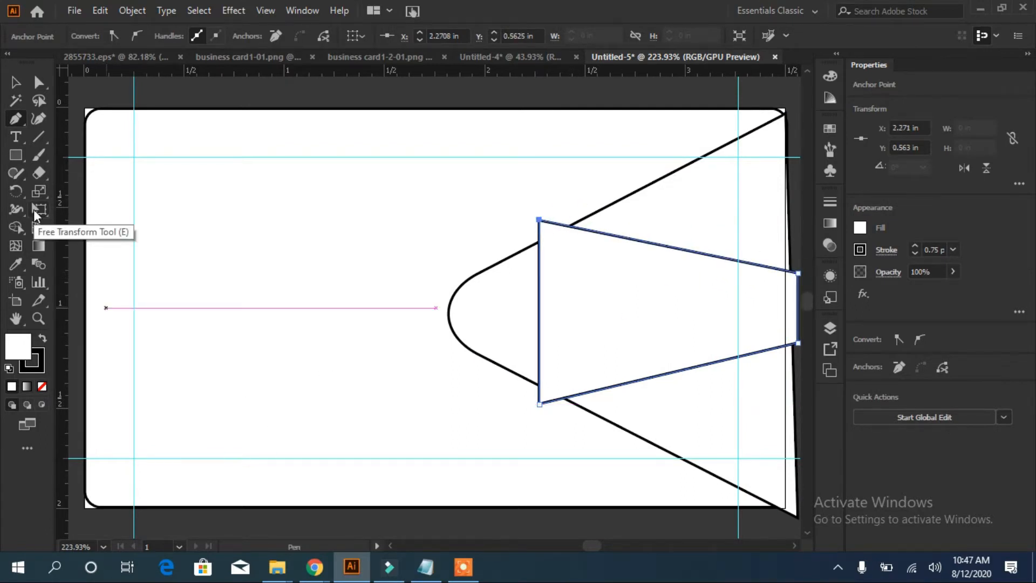
Round the band's top-left and bottom-left corners
key(a)
drag(549, 232, 553, 237)
click(539, 404)
drag(548, 392, 553, 387)
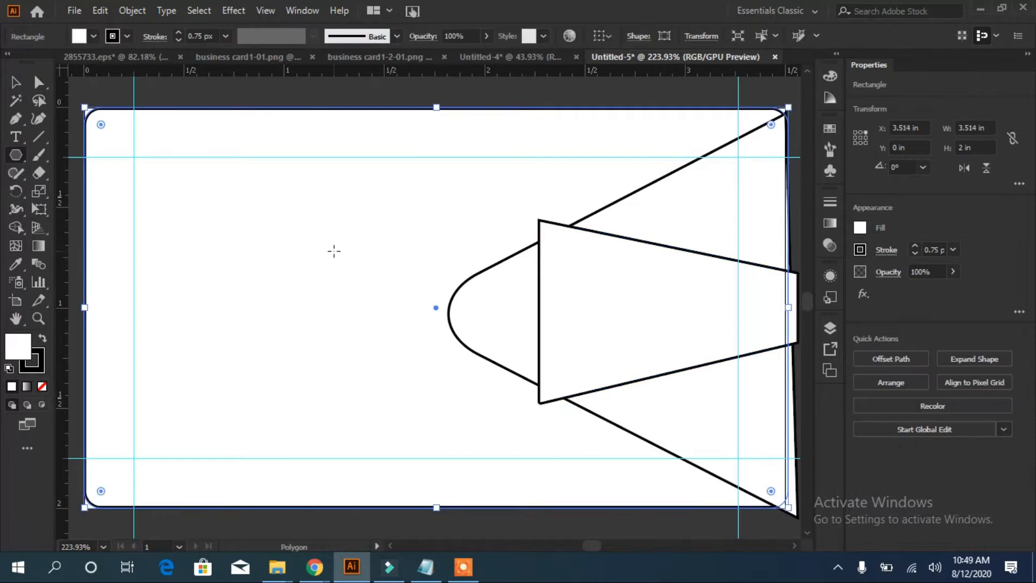
Draw a small triangle, then move, enlarge and rotate it onto the band's top-left corner
drag(333, 250, 549, 224)
key(v)
click(267, 262)
drag(573, 230, 590, 245)
drag(560, 223, 591, 210)
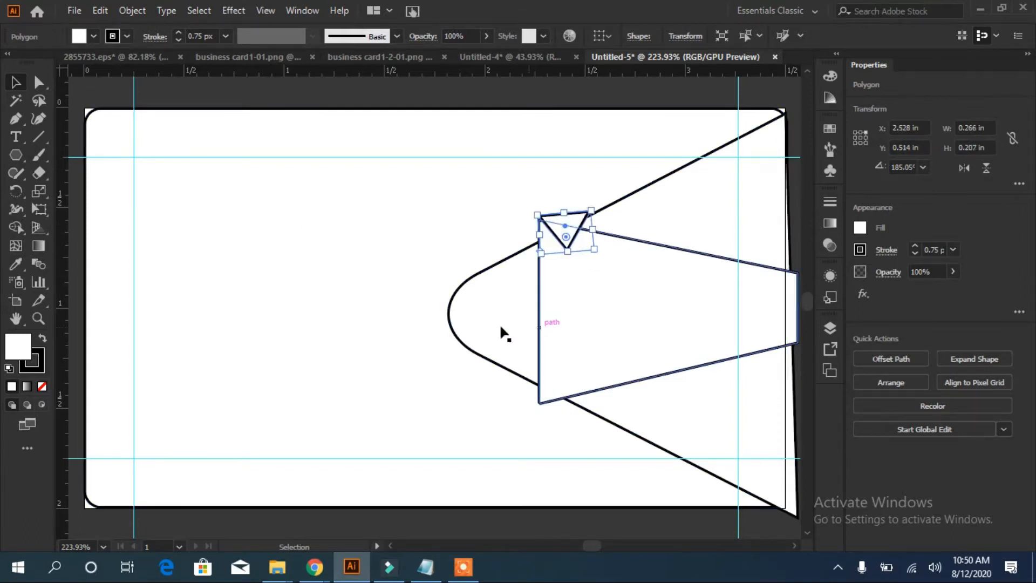
Fill the small triangle gray and set its stroke to None
click(93, 36)
click(70, 104)
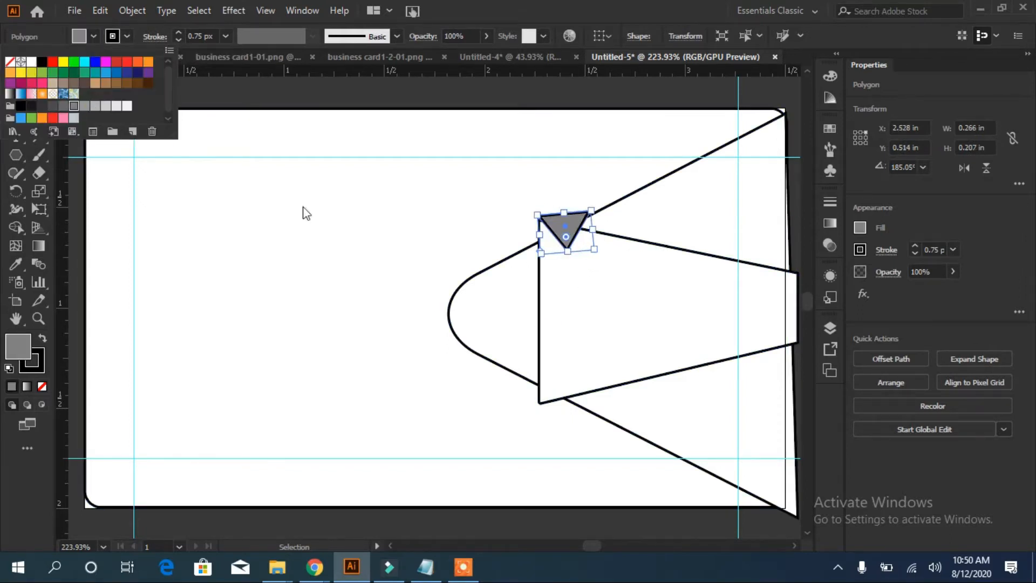
click(32, 362)
click(42, 386)
Copy the triangle to the band's bottom-left corner, rotating and nudging it into place
mouse_move(565, 229)
mouse_down()
mouse_move(564, 419)
mouse_move(537, 371)
mouse_move(528, 379)
mouse_up()
mouse_move(562, 418)
mouse_down()
mouse_move(562, 382)
mouse_move(582, 362)
mouse_move(564, 389)
mouse_move(570, 405)
mouse_up()
click(609, 376)
click(582, 407)
drag(609, 373, 608, 370)
key(Up)
drag(547, 360, 545, 356)
click(541, 458)
click(665, 371)
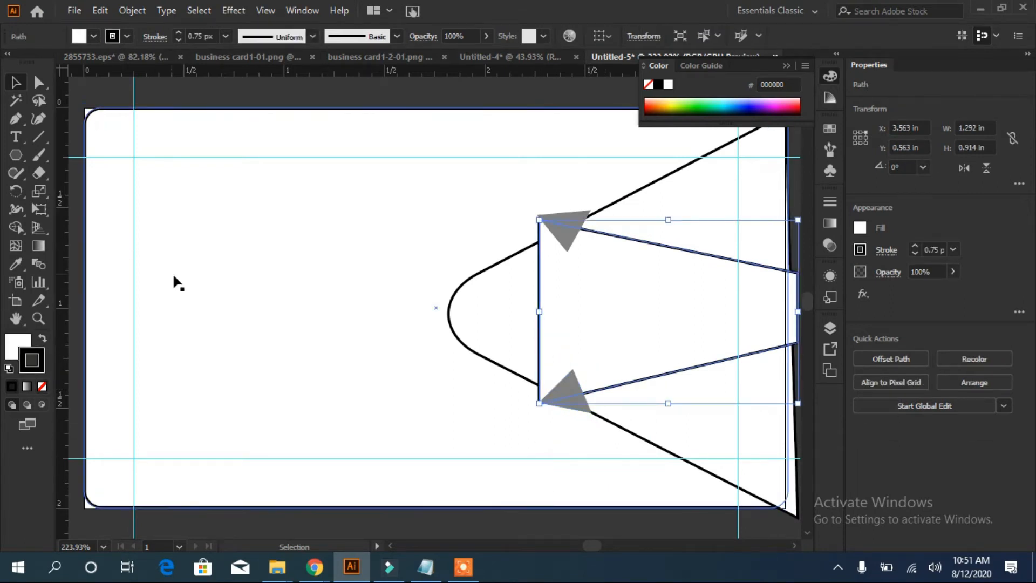
Fill the band orange and bring it in front of the gray triangles
click(93, 37)
click(137, 62)
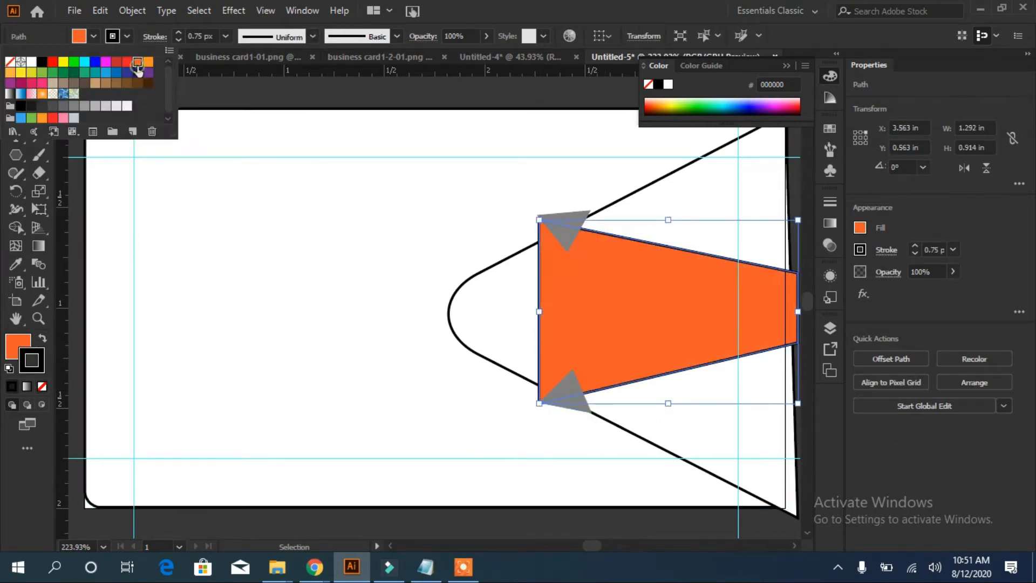
right_click(633, 224)
click(810, 474)
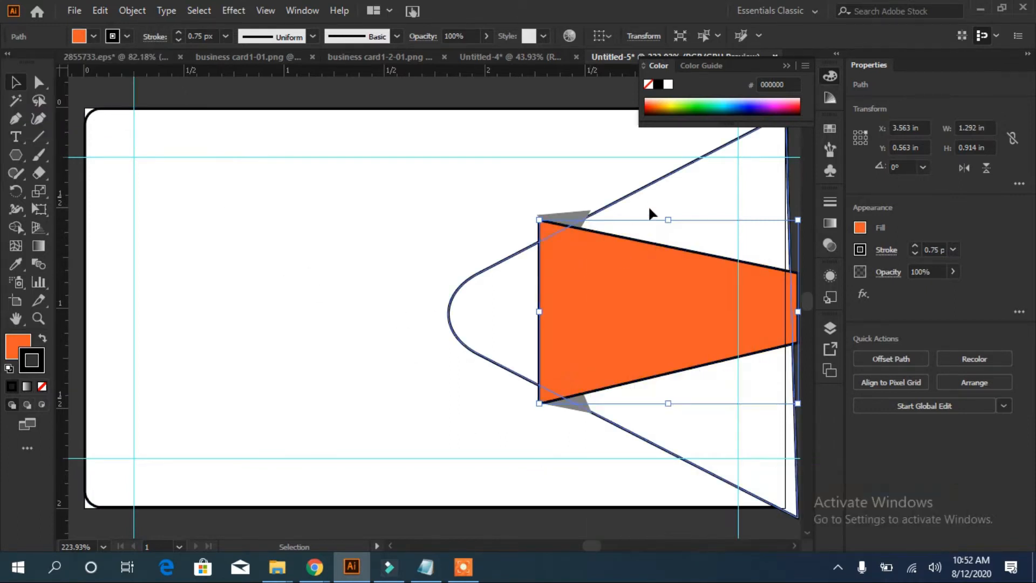
click(572, 216)
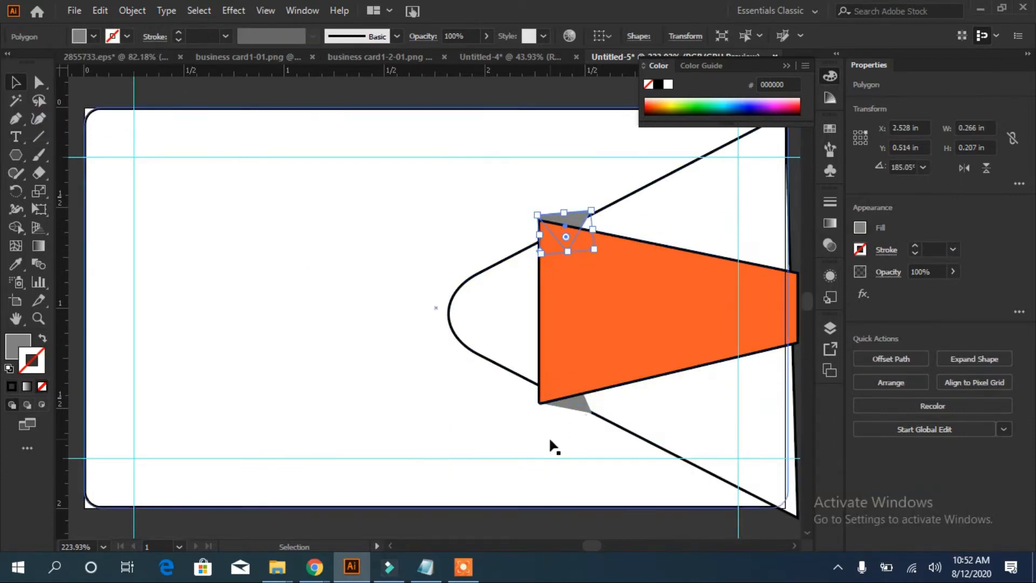
shift+click(572, 408)
Fill the wedge red and remove the black outlines from the red and orange shapes
click(452, 292)
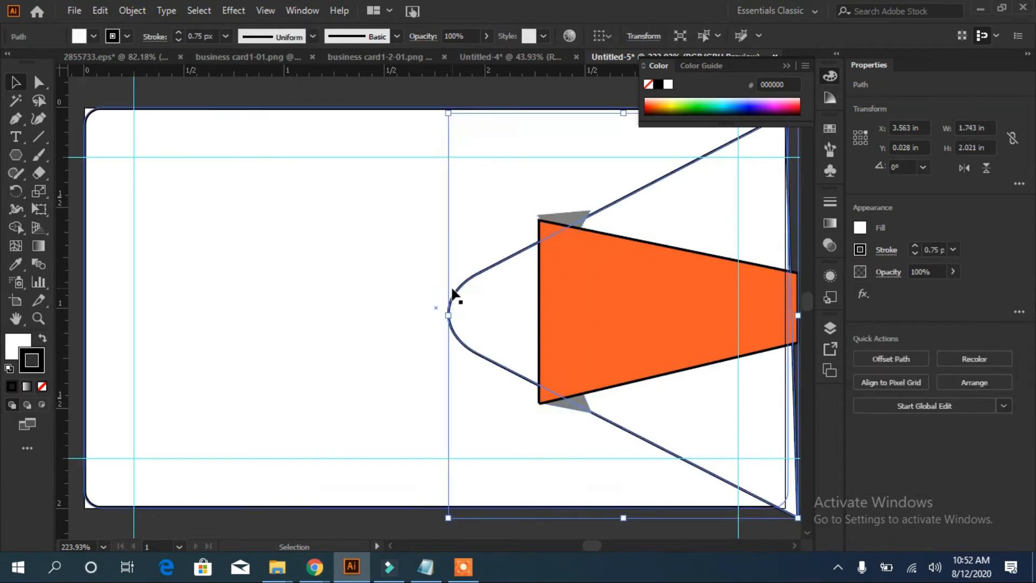
click(93, 36)
click(116, 62)
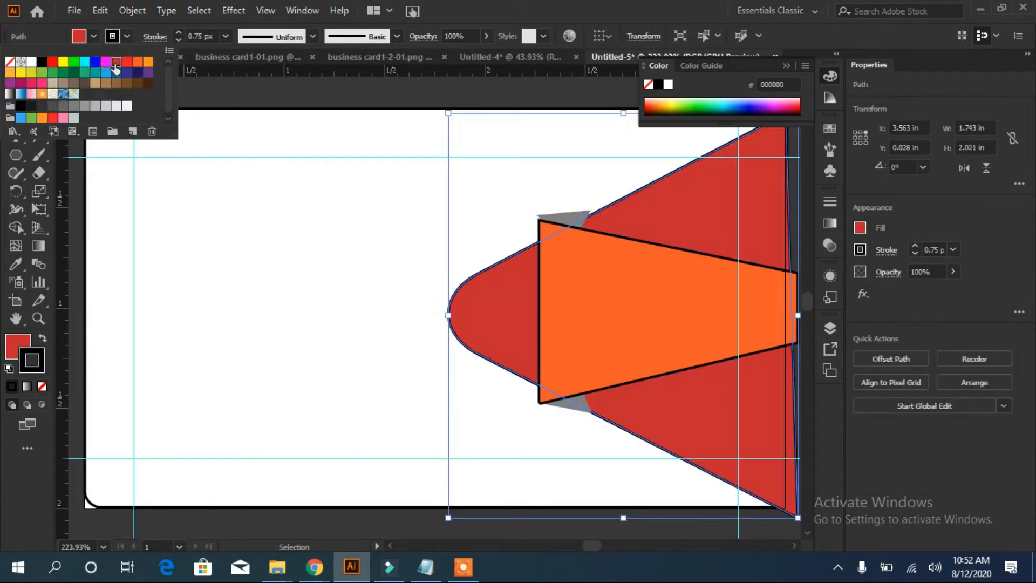
click(42, 387)
click(42, 387)
click(626, 321)
click(42, 386)
Widen the grey triangle group slightly and nudge it down
click(403, 341)
click(561, 216)
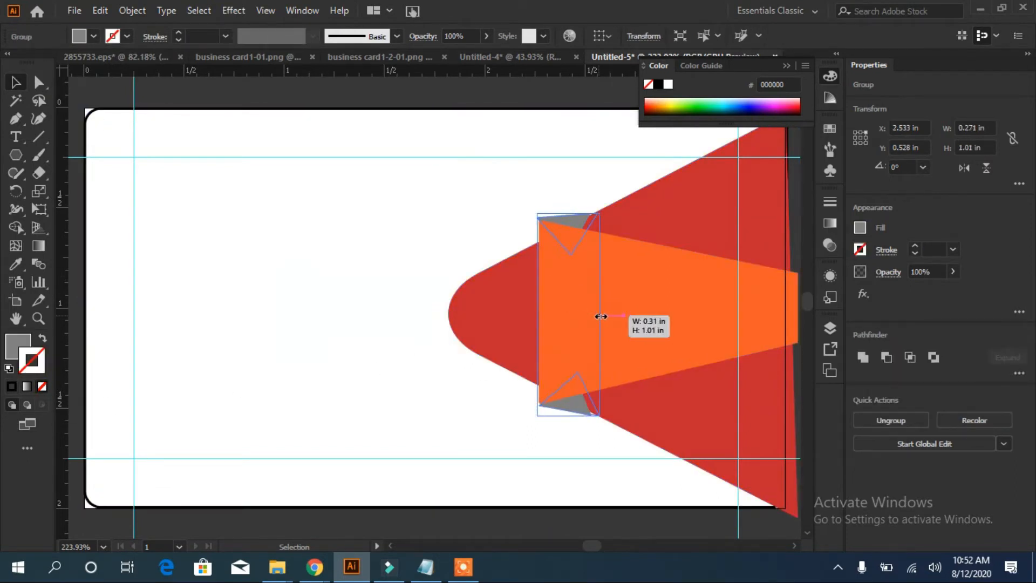
click(558, 334)
click(462, 416)
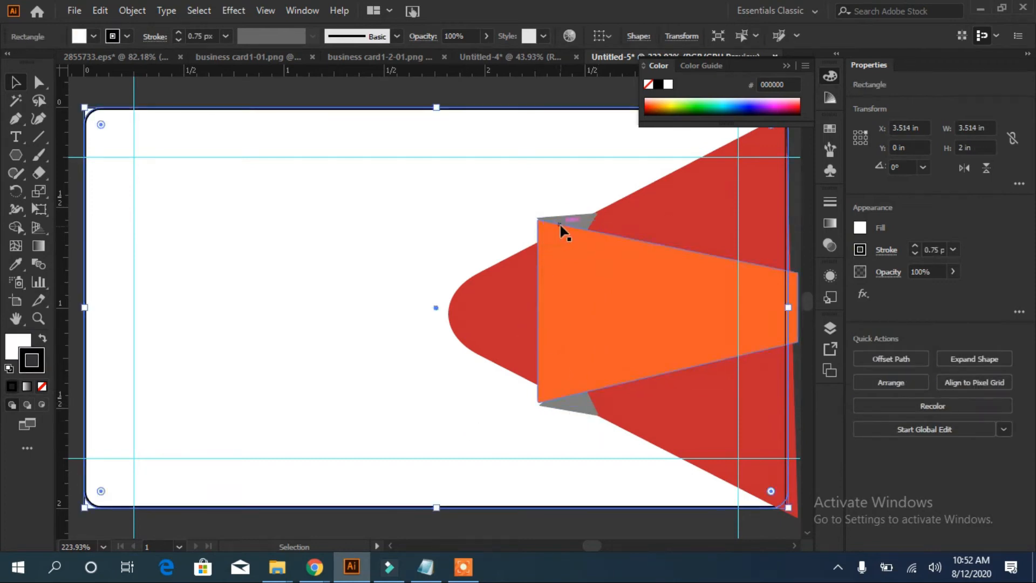
click(562, 219)
drag(599, 317, 603, 329)
drag(568, 416, 568, 414)
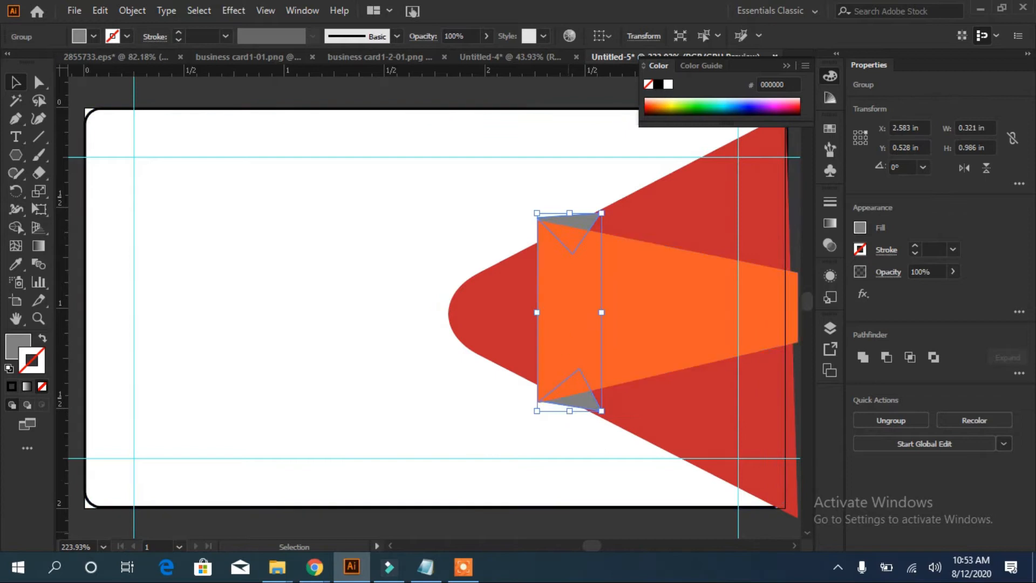
key(Down)
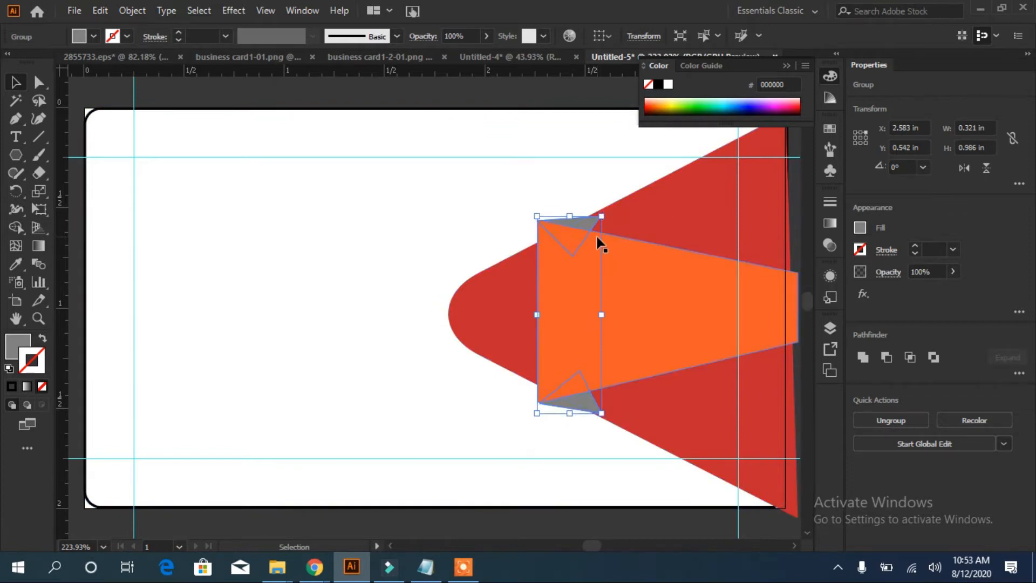
click(674, 212)
In Layers, move the triangle group below the red shape
click(829, 330)
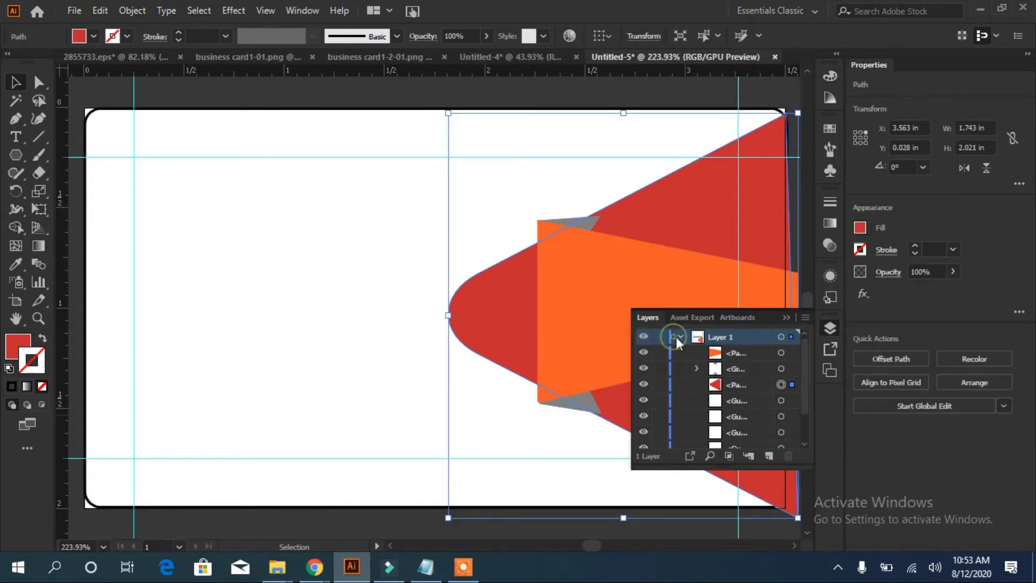
drag(736, 370, 737, 393)
click(451, 235)
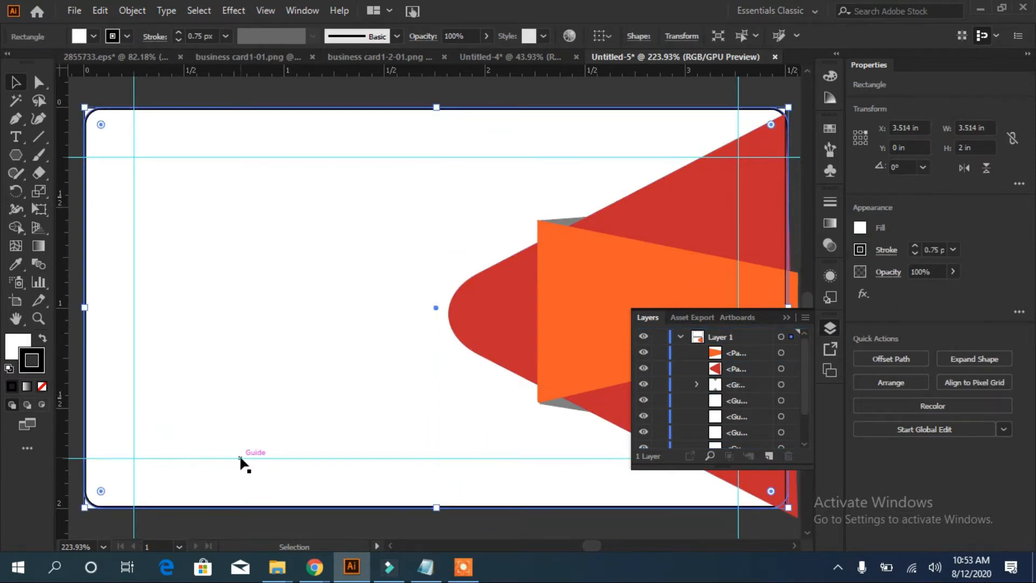
click(786, 317)
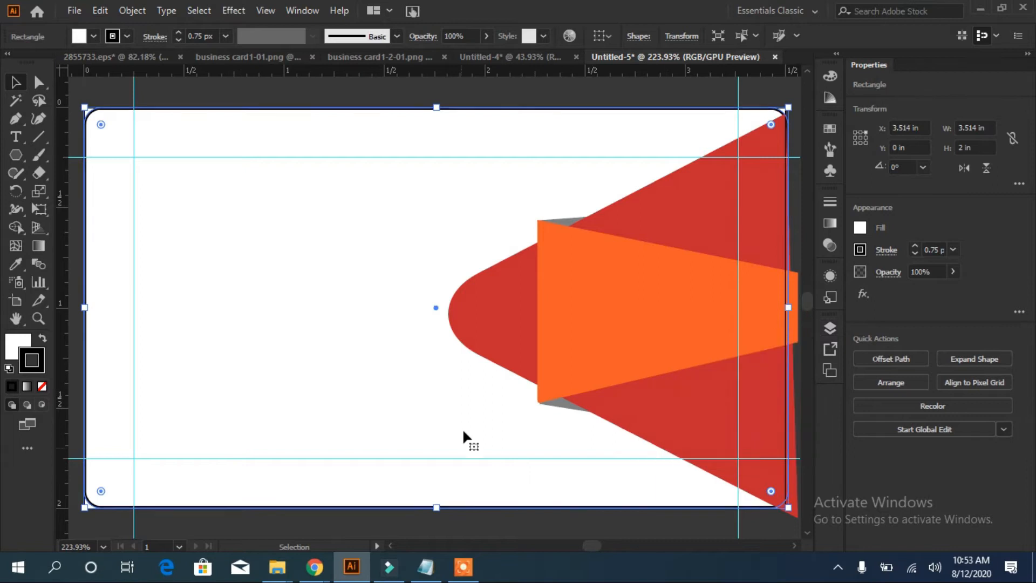
Apply an Outer Glow to the orange band with blur 0.9 and Multiply blending
mouse_move(463, 576)
click(661, 365)
right_click(661, 364)
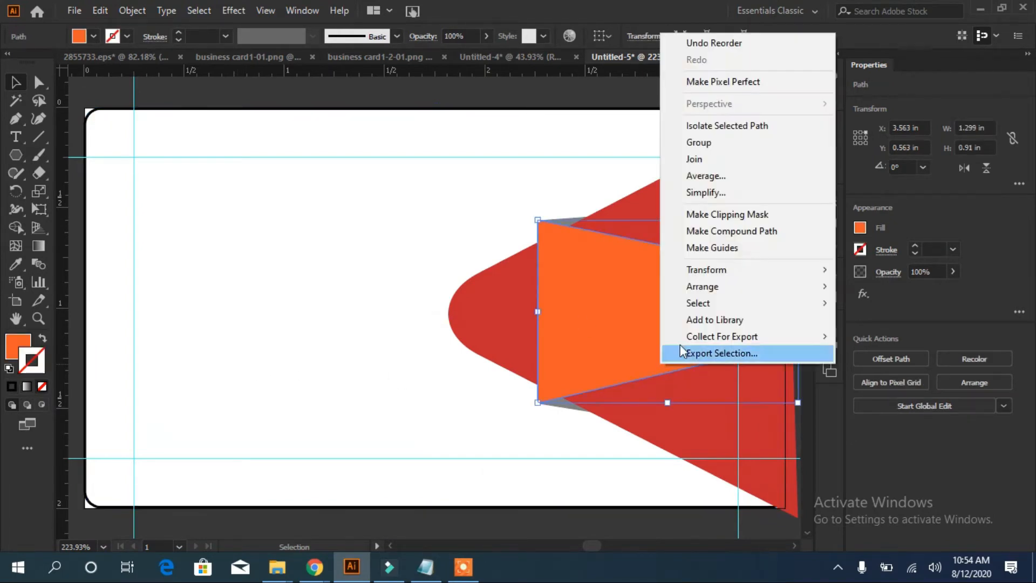
click(243, 11)
mouse_move(296, 183)
click(433, 229)
drag(754, 135, 944, 94)
double_click(811, 174)
text(0.9)
click(871, 126)
click(844, 163)
click(874, 130)
click(854, 145)
click(848, 209)
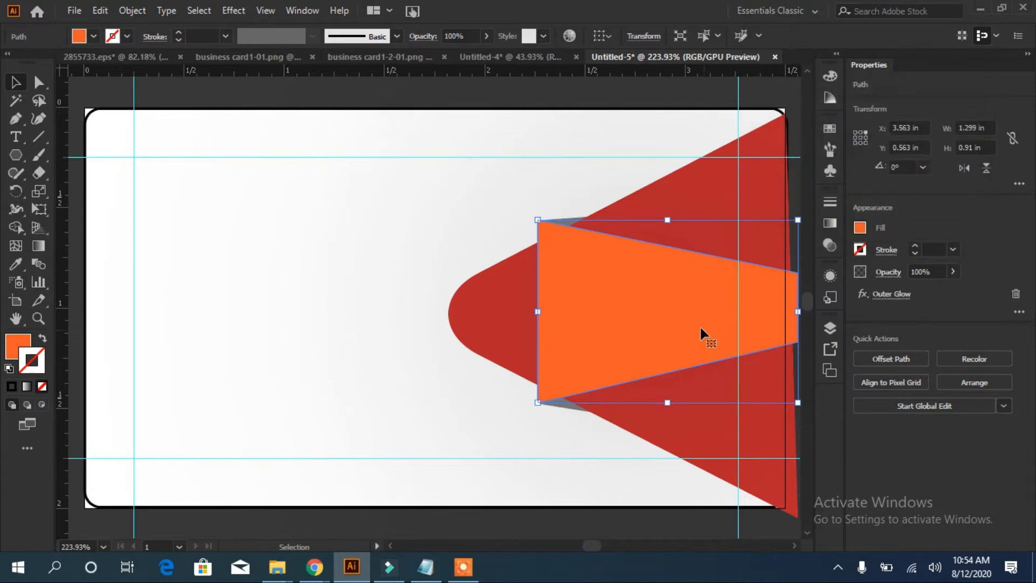
Bend the orange band's left edge into a gentle curve with the Anchor Point tool
key(a)
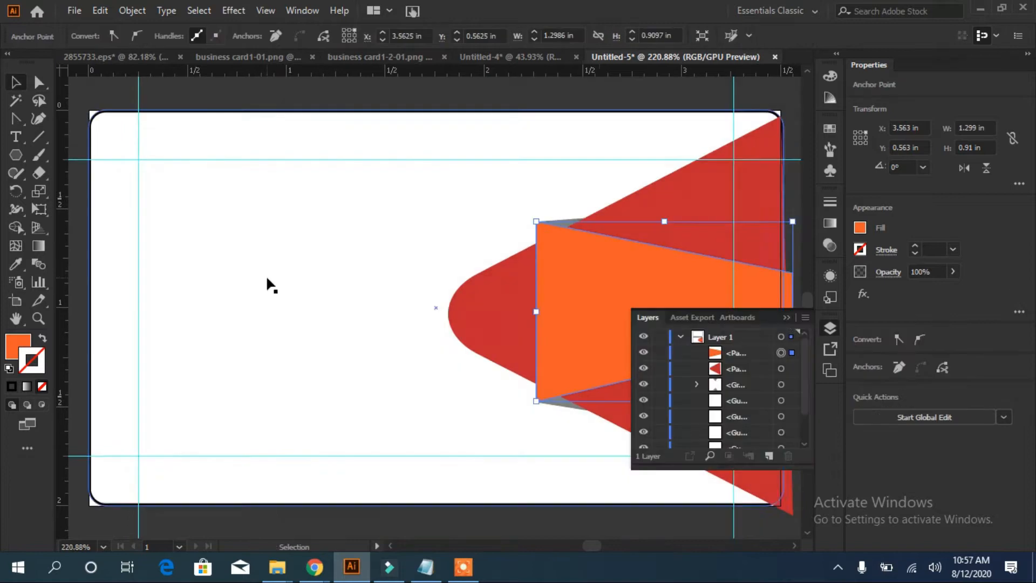
click(555, 393)
key(shift+c)
drag(536, 309, 545, 311)
click(12, 86)
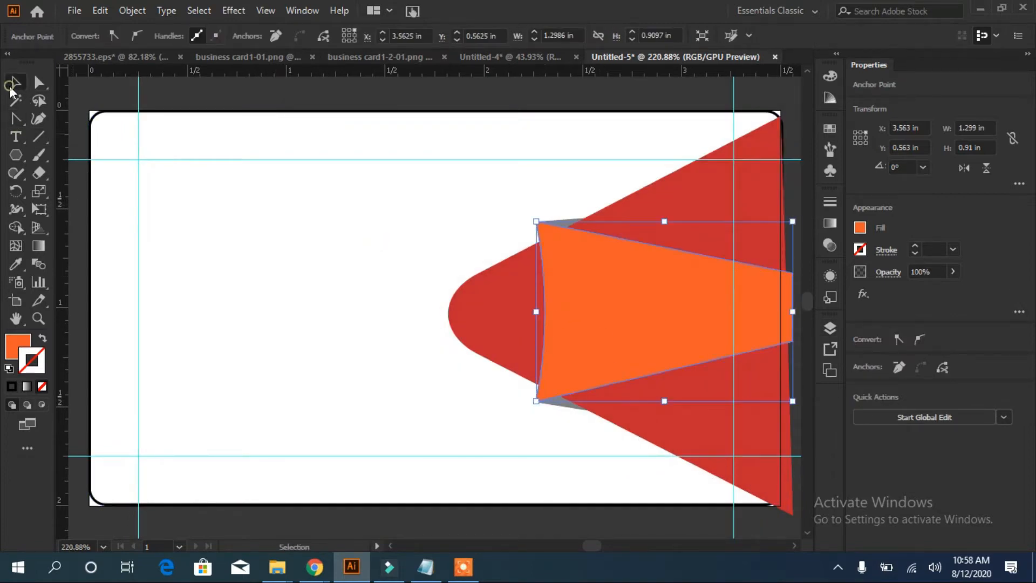
click(263, 241)
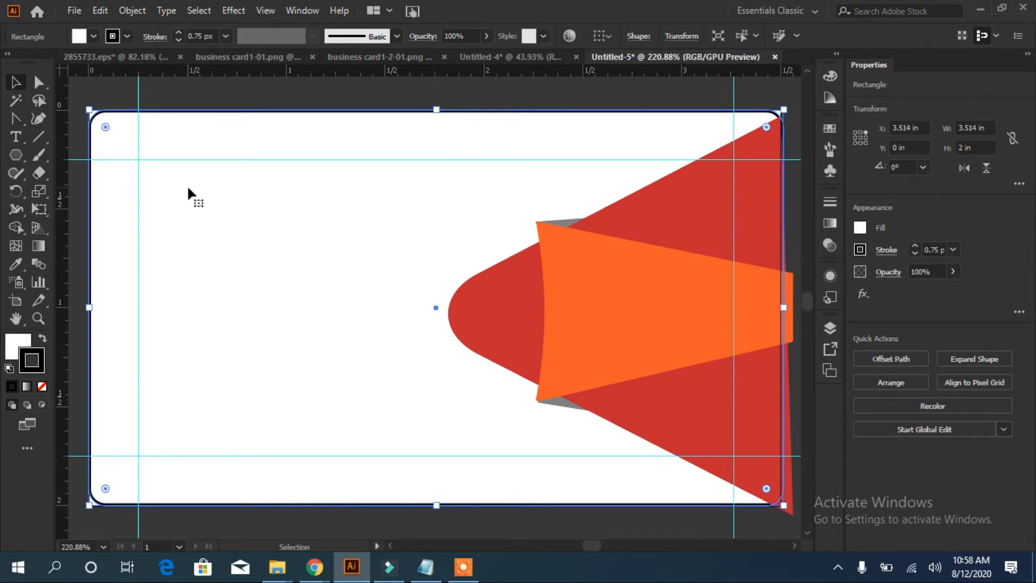
Paste the designer's name at the card's top-left and set it in Intro Demo
text(RASHEED.RGD)
drag(436, 316, 248, 179)
click(1016, 355)
click(1015, 354)
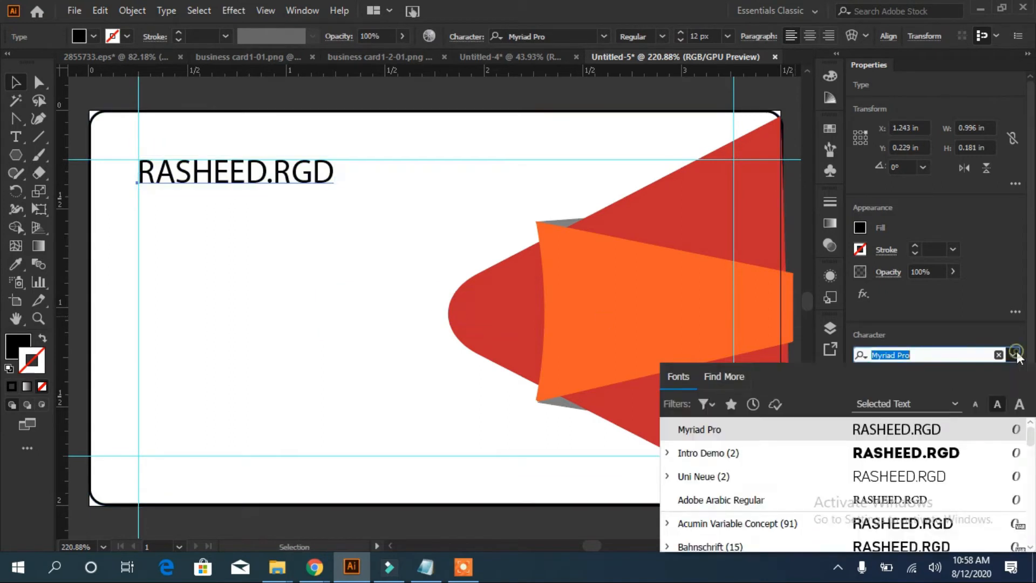
click(926, 456)
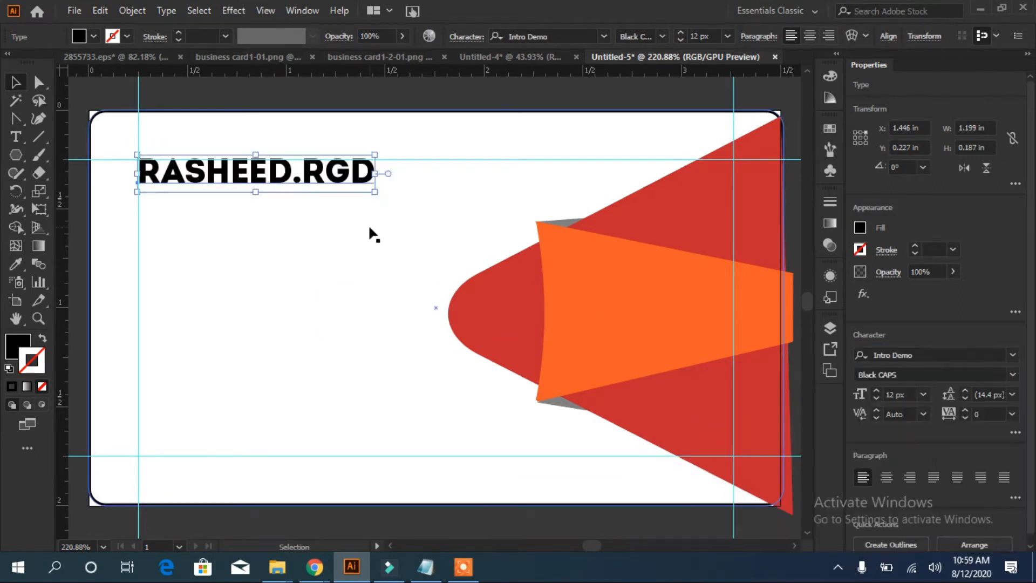
Copy 'GRAPHIC DESIGNER' from Notepad and paste it beneath the name
click(344, 272)
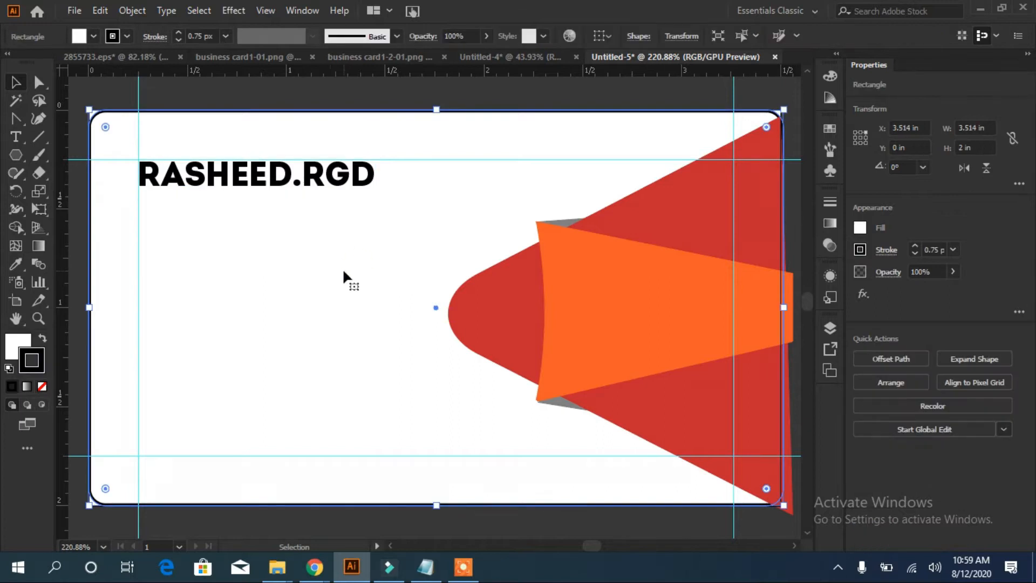
click(426, 567)
drag(636, 124, 733, 124)
right_click(708, 125)
click(576, 176)
click(183, 248)
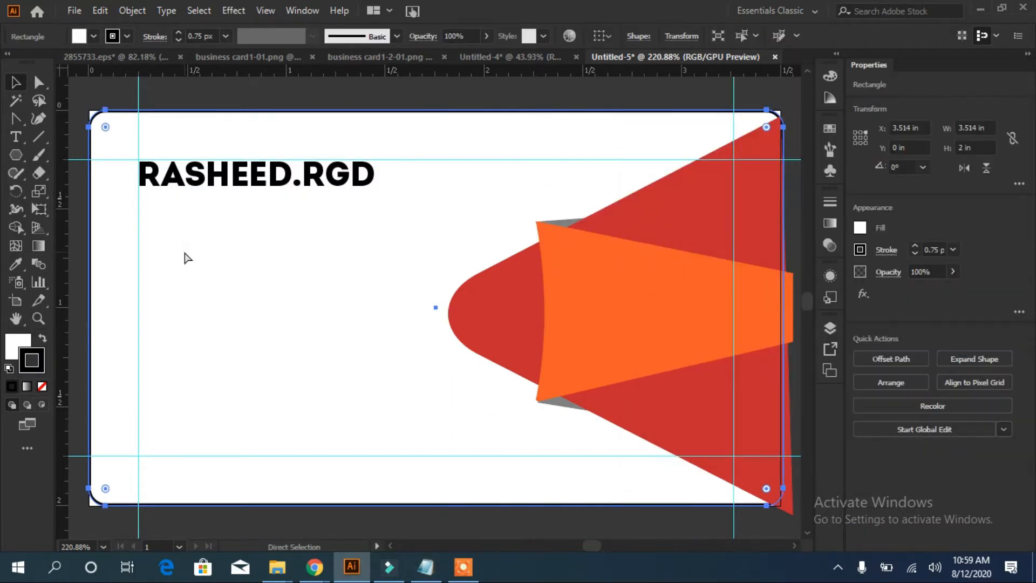
key(ctrl+v)
drag(482, 314, 331, 223)
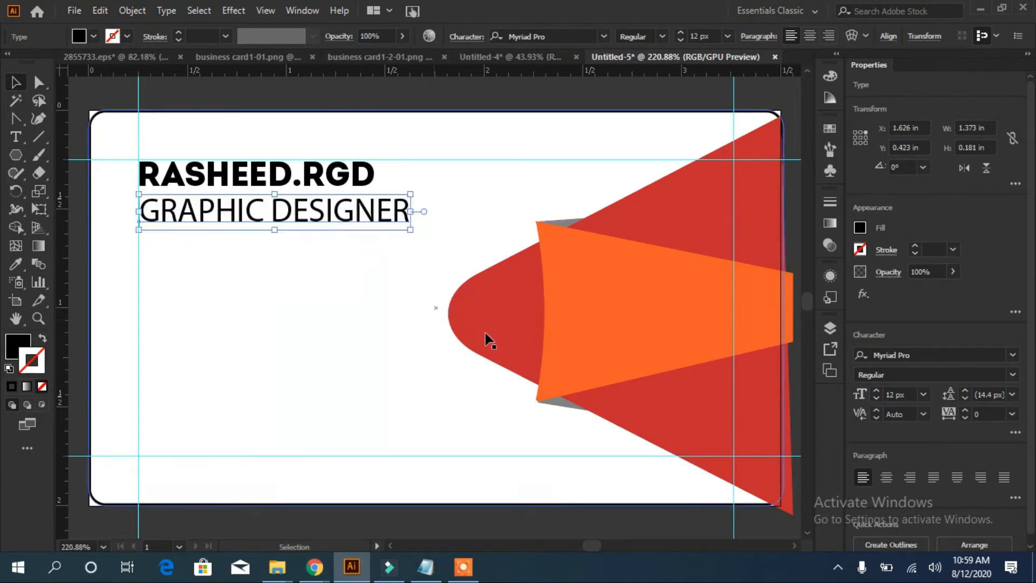
Set 'GRAPHIC DESIGNER' to 7 px Intro Demo Cond Light CAPS with tracking 240
click(876, 400)
click(876, 395)
drag(244, 224, 222, 205)
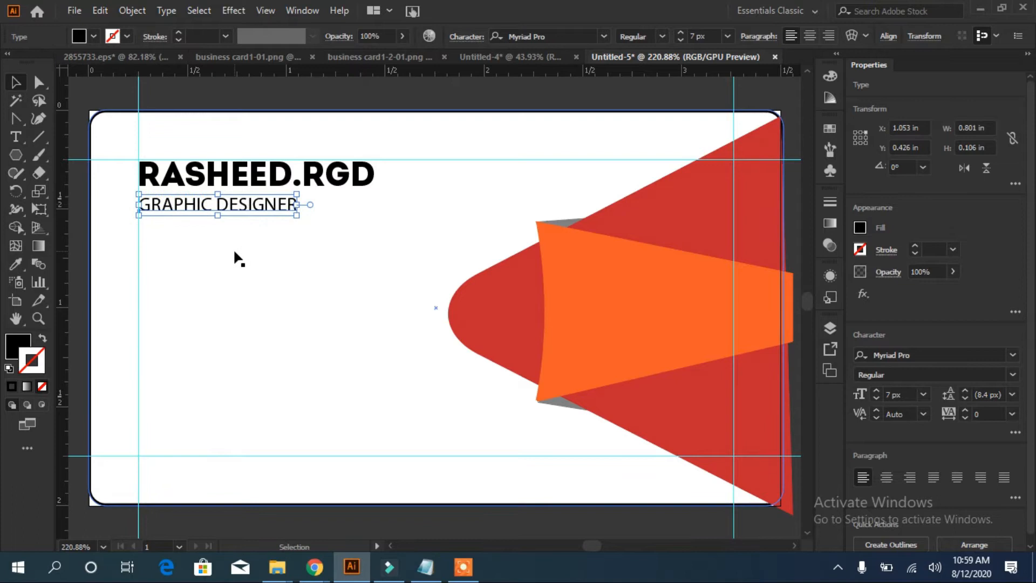
click(1012, 355)
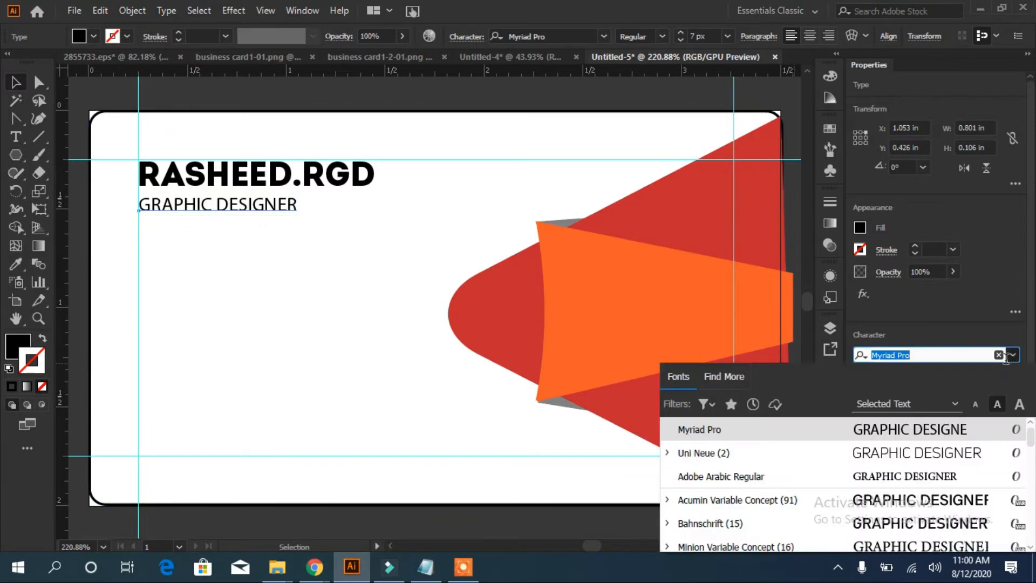
click(1031, 547)
scroll(1031, 547, down, 5)
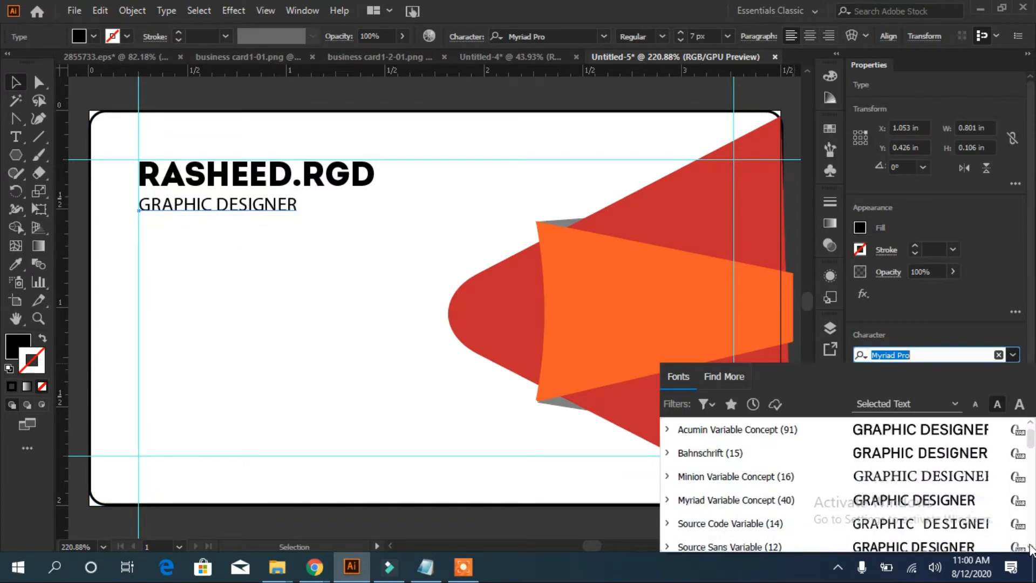
scroll(1028, 547, down, 3)
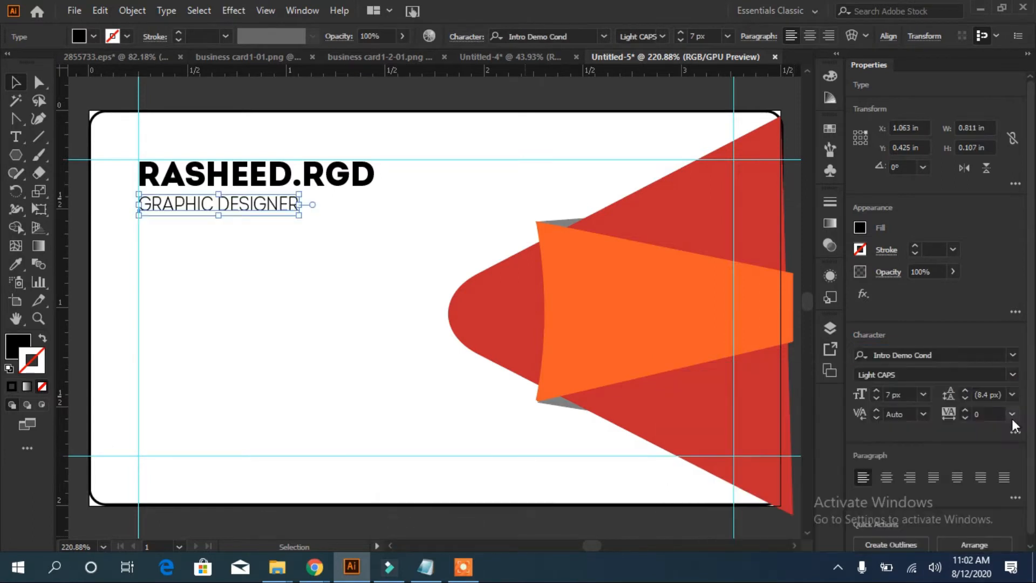
click(1002, 394)
click(965, 411)
click(965, 411)
click(964, 411)
click(963, 411)
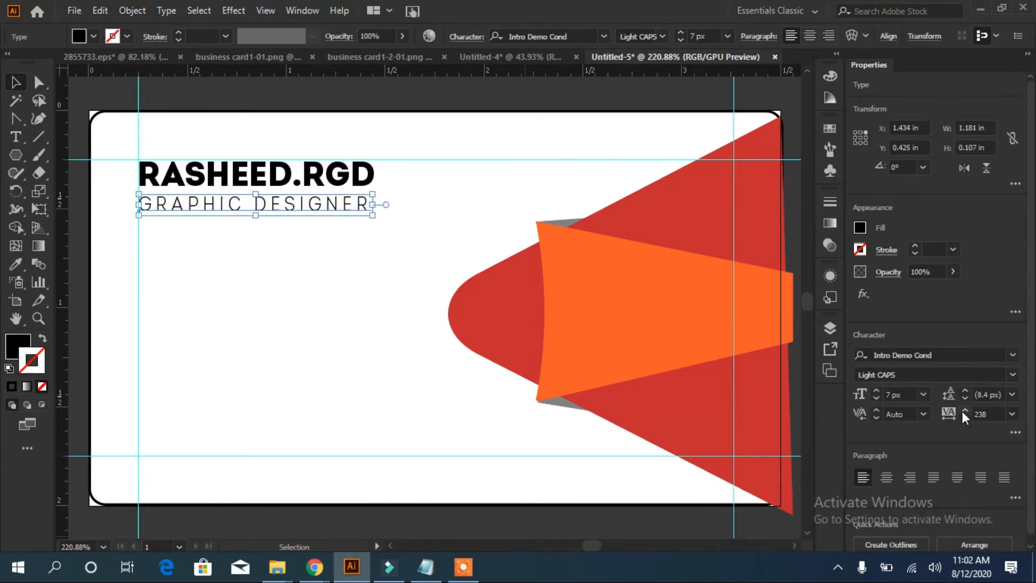
click(126, 252)
click(549, 57)
Close the reference image and place the contact icons as a small column on the card
click(671, 56)
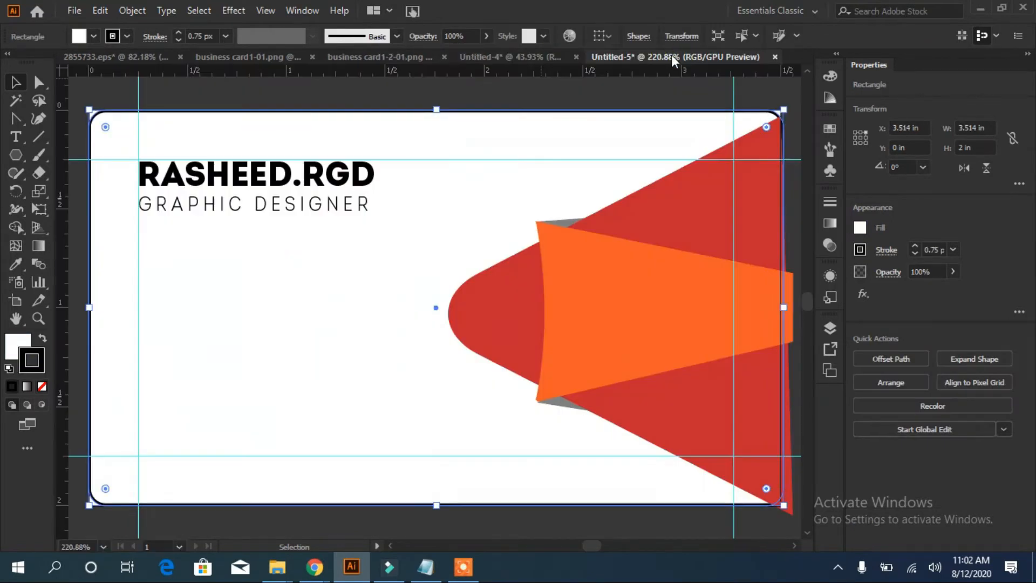
click(401, 57)
key(ctrl+w)
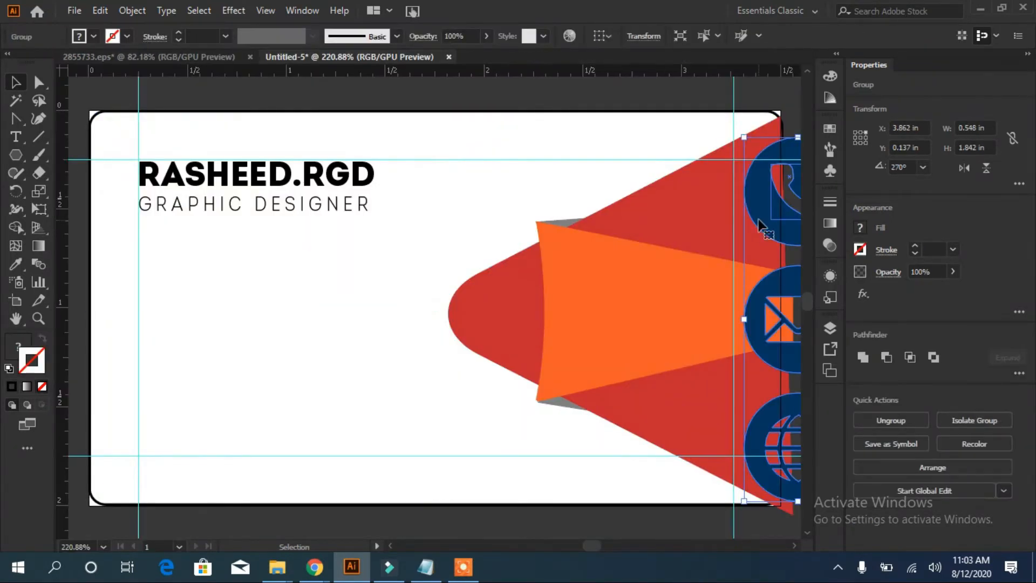
drag(747, 212, 397, 245)
drag(381, 165, 153, 331)
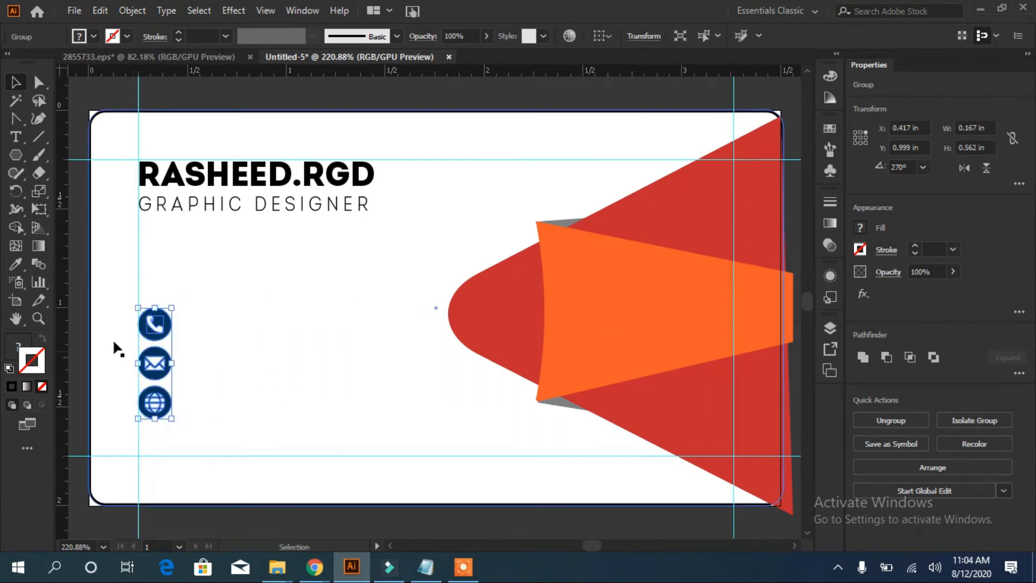
Recolour the envelope and globe circles with the phone circle's red using the Eyedropper
key(a)
click(105, 304)
click(144, 337)
key(i)
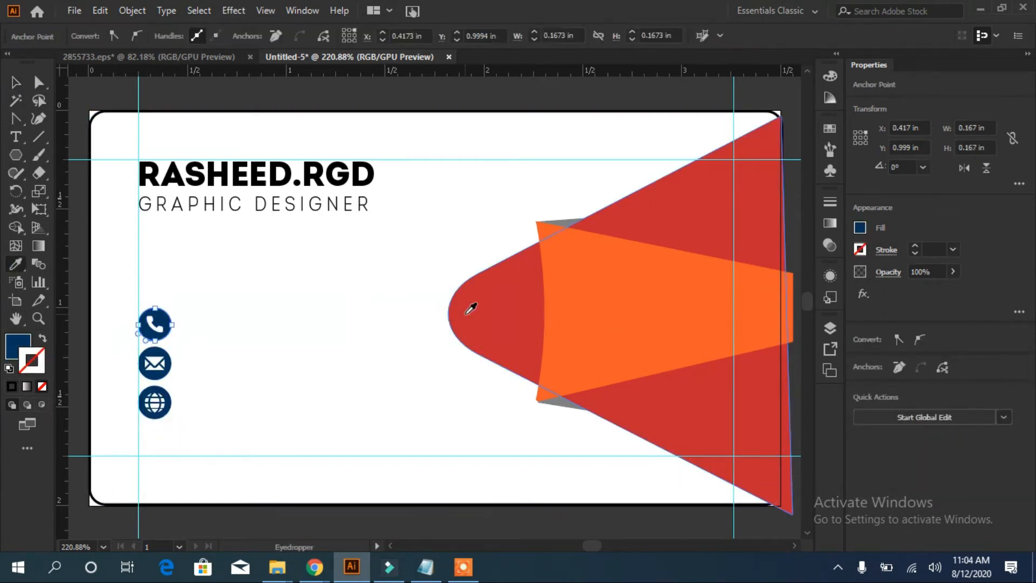
click(39, 82)
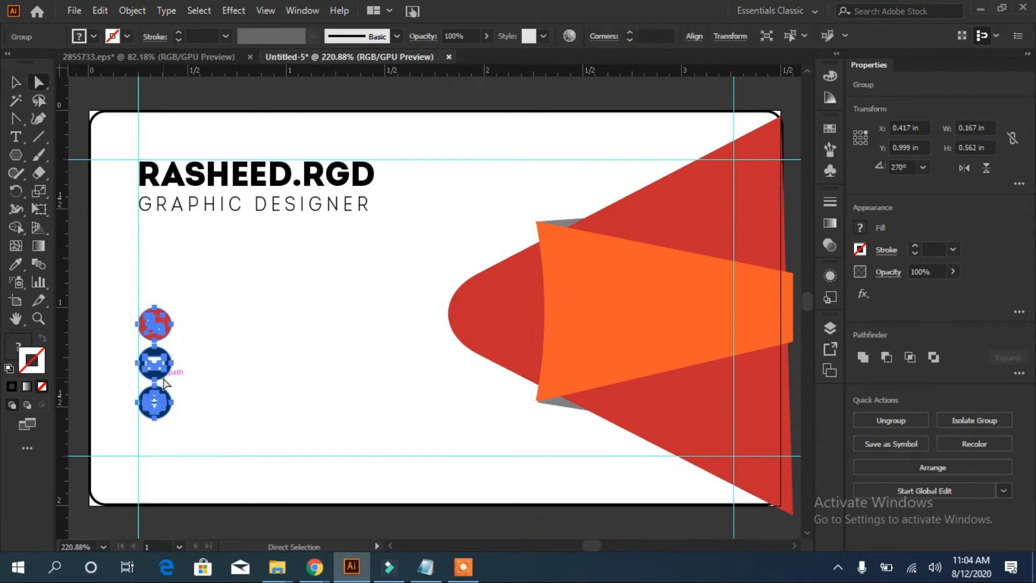
click(160, 386)
click(160, 387)
key(i)
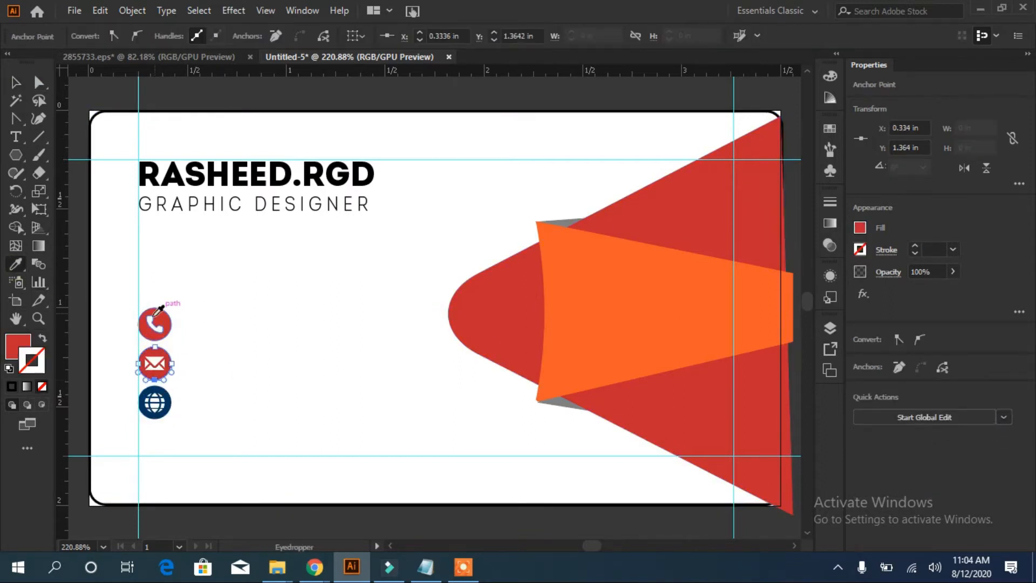
click(162, 393)
click(16, 264)
click(154, 312)
click(15, 82)
click(211, 257)
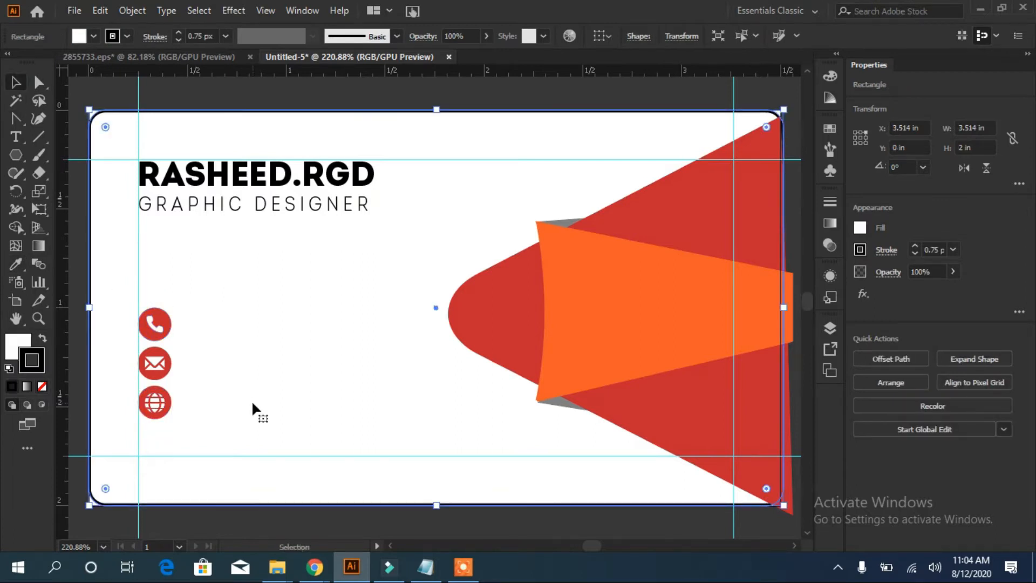
Copy the phone number from the notes and paste it as text beside the phone icon
click(425, 566)
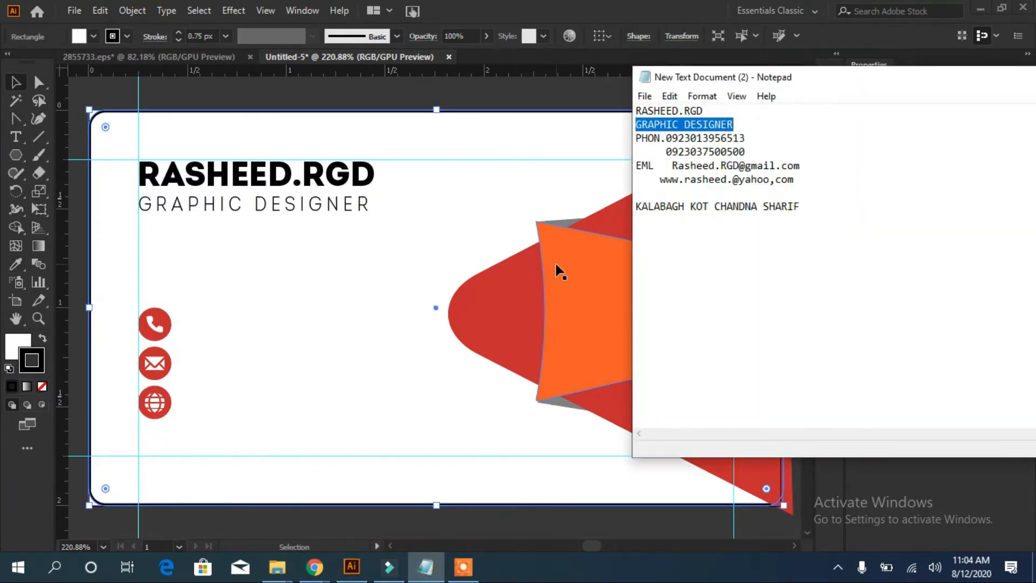
drag(666, 139, 746, 139)
right_click(735, 135)
click(562, 181)
click(198, 319)
click(15, 137)
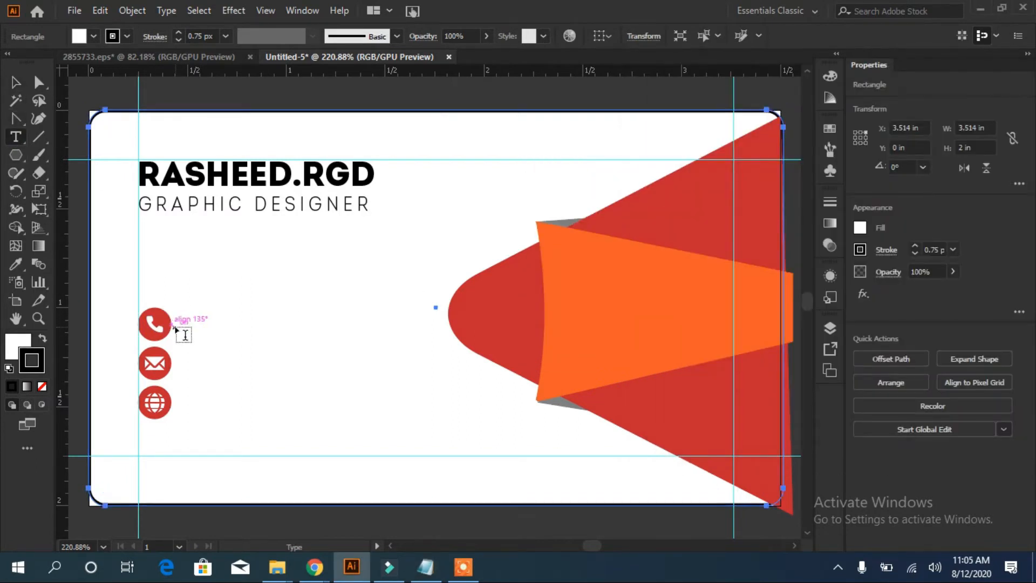
click(184, 334)
key(ctrl+v)
key(Escape)
Set the phone number in Source Serif Variable with tracking 50
click(1011, 414)
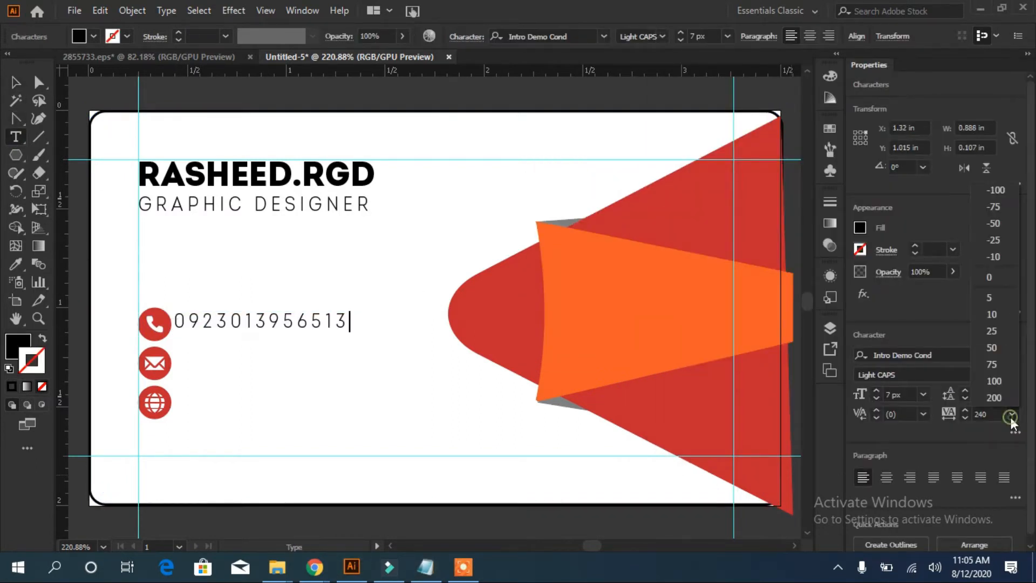
click(991, 277)
click(232, 321)
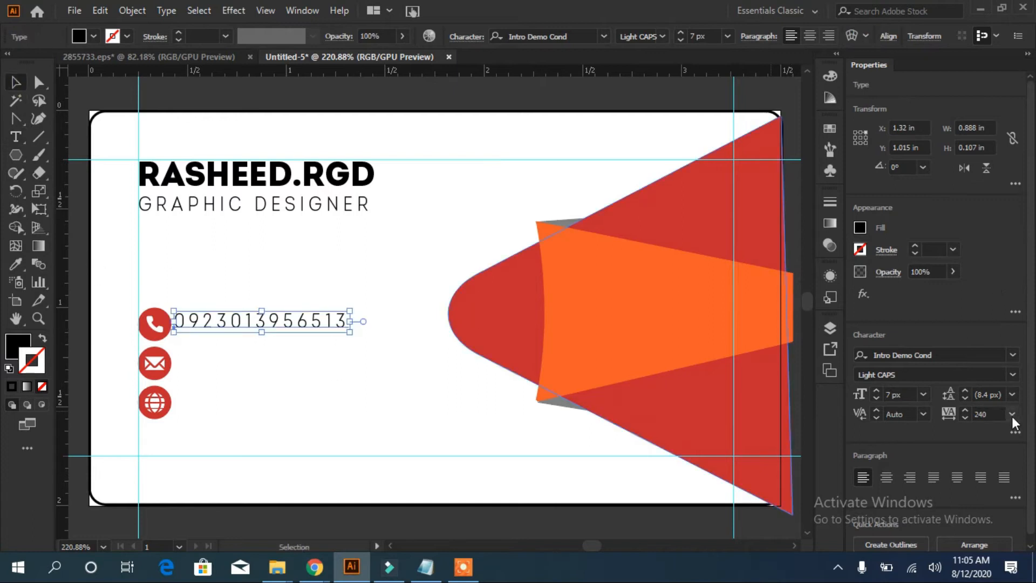
click(1011, 415)
click(1005, 397)
click(1011, 355)
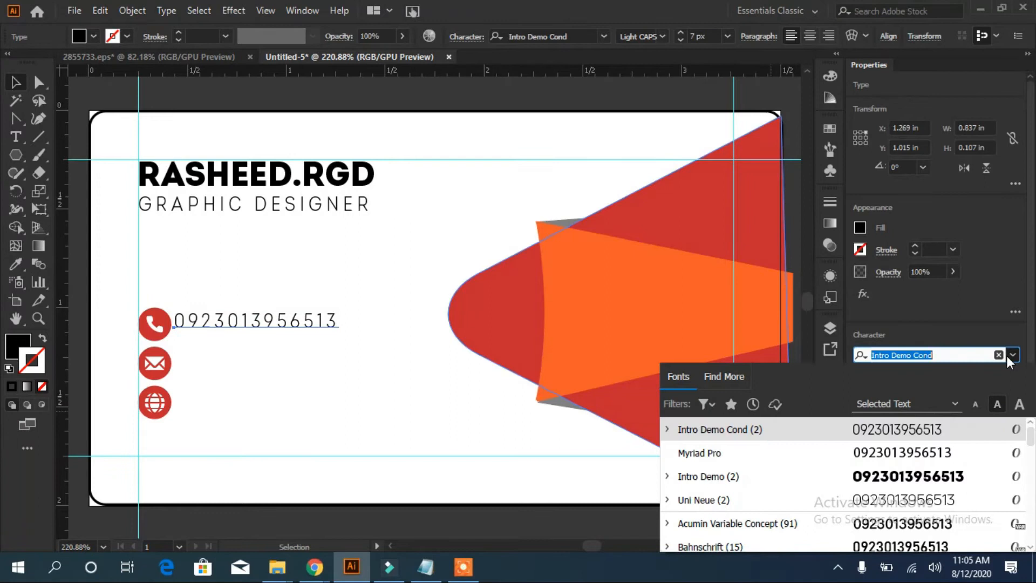
key(Down)
key(Down)
key(Down)
key(Down)
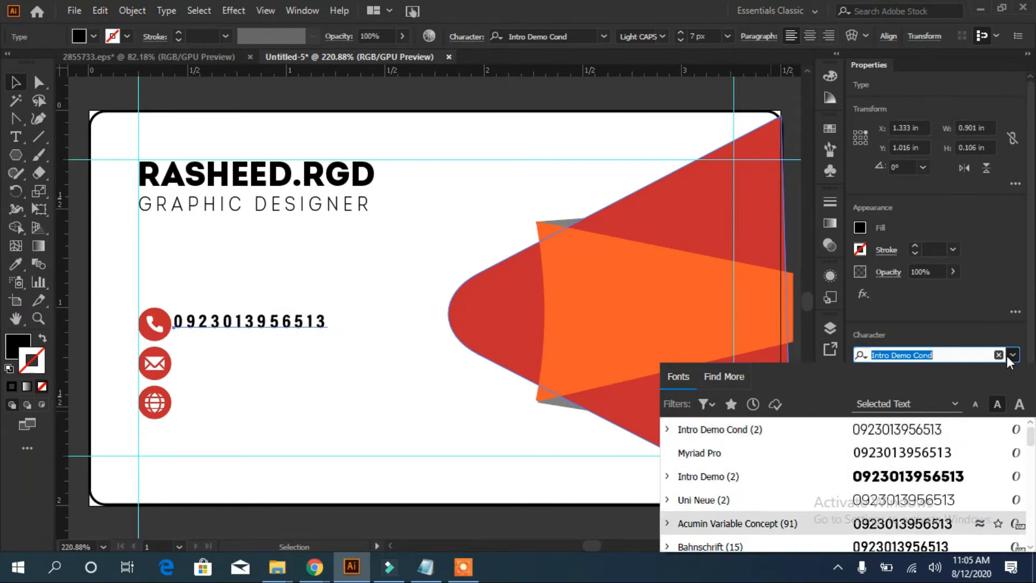
key(Down)
key(Down)
key(Down)
key(Down)
key(Down)
key(Down)
key(Down)
key(Up)
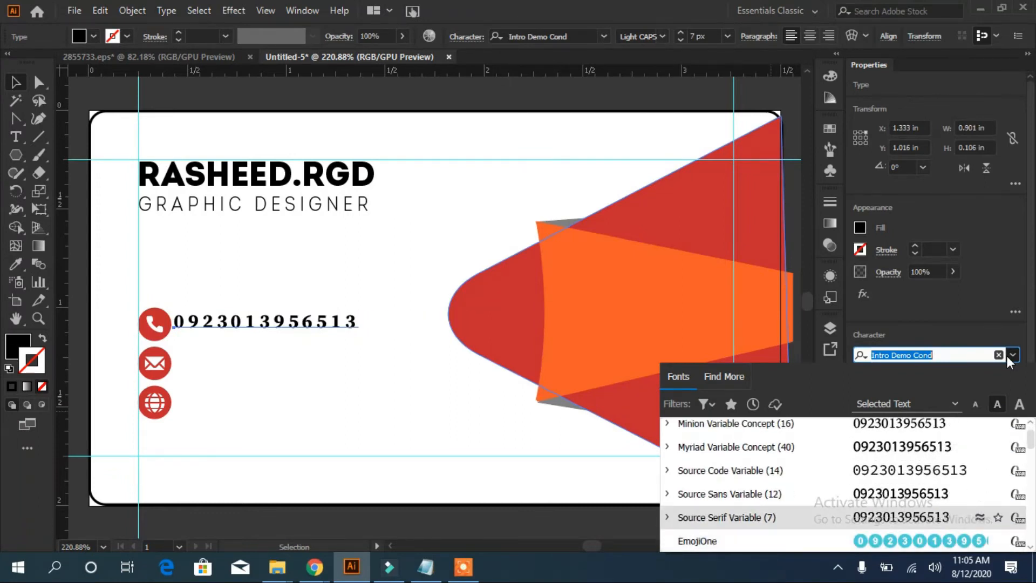
key(Return)
click(1013, 415)
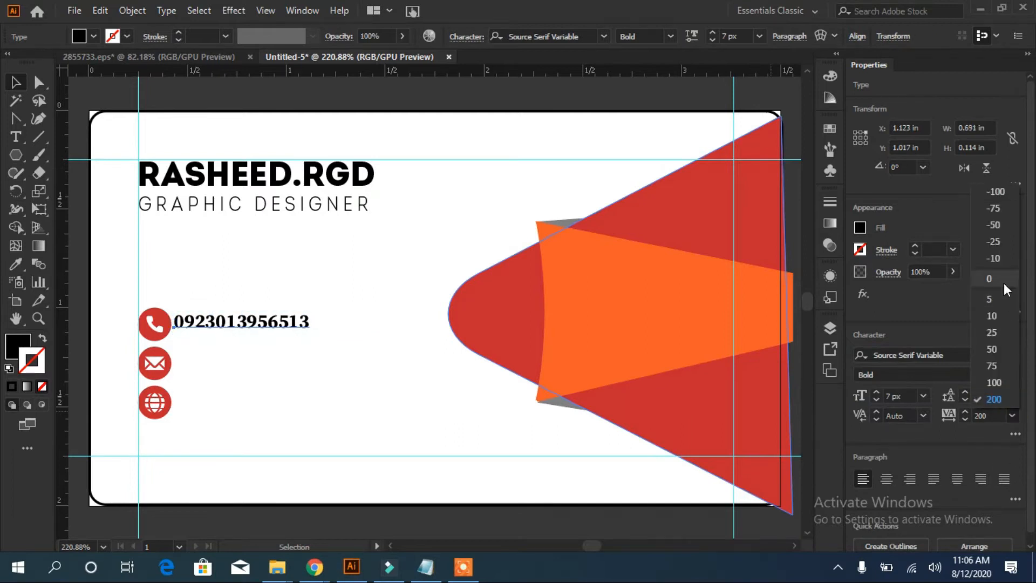
click(1002, 347)
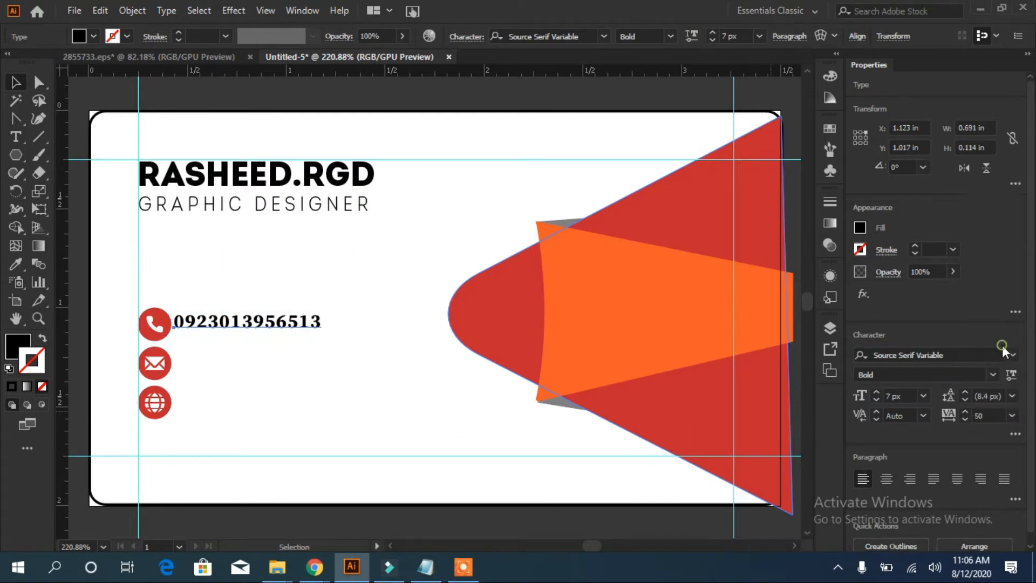
Nudge the phone number into line beside the phone icon
key(Right)
key(Right)
key(Right)
key(Right)
key(Right)
key(Right)
key(Right)
key(Right)
key(Right)
key(Right)
key(Right)
key(Right)
key(Right)
key(Left)
key(Left)
key(Left)
key(Left)
key(Left)
key(Left)
key(Left)
key(Left)
key(Left)
key(Left)
key(Left)
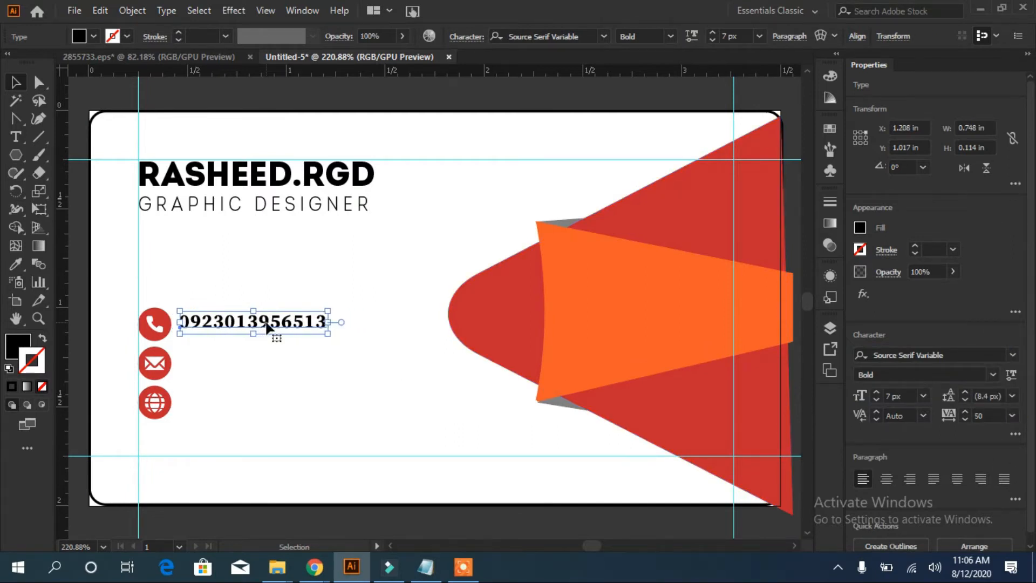
key(Down)
click(158, 324)
click(356, 381)
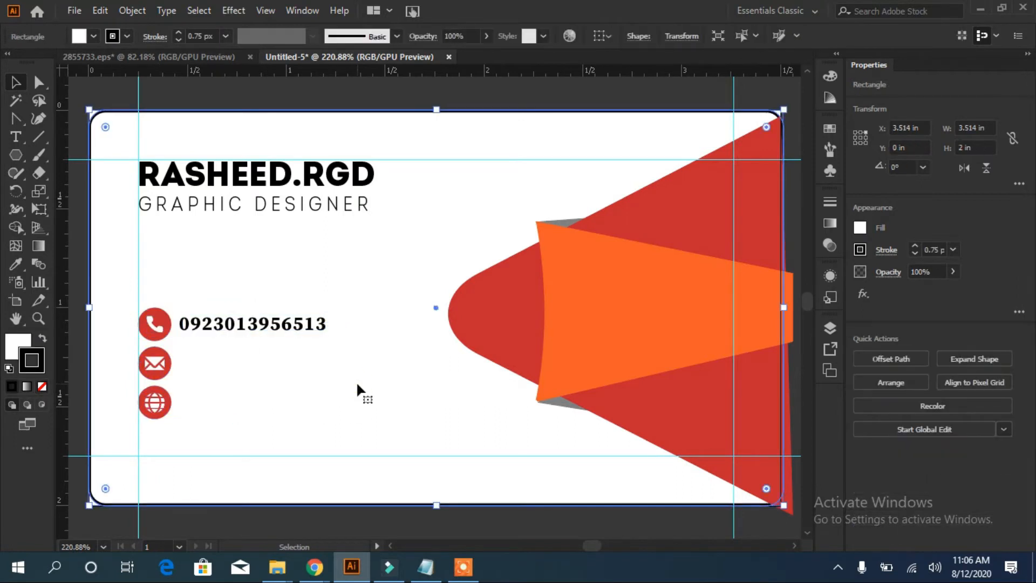
Copy the e-mail address from the notes and paste it onto the card
click(426, 566)
drag(672, 165, 801, 165)
right_click(788, 165)
click(718, 213)
click(185, 382)
key(ctrl+v)
Position the e-mail address level with the mail icon at 8 px size
drag(400, 323, 329, 378)
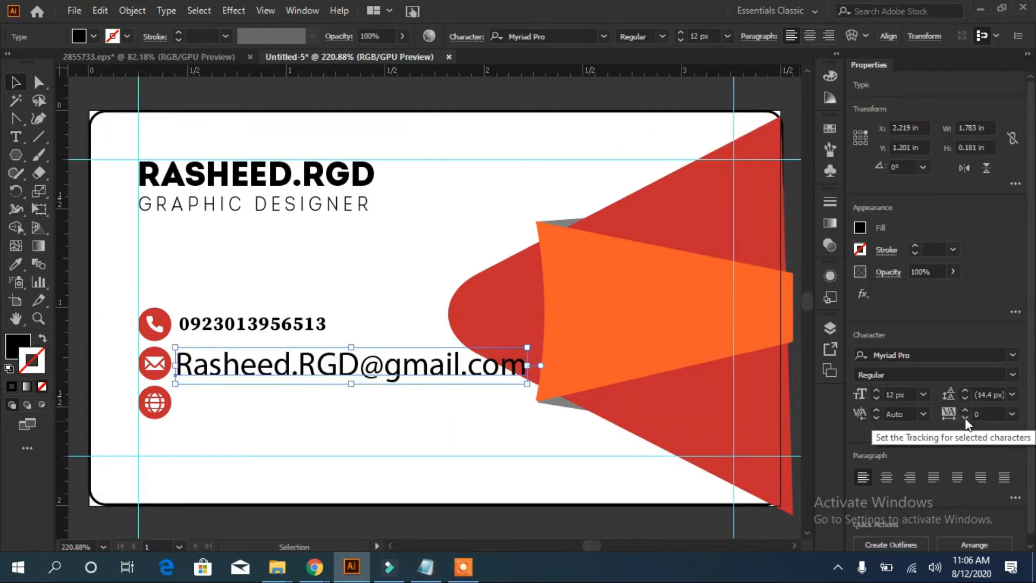
click(875, 399)
click(875, 400)
click(875, 400)
click(874, 399)
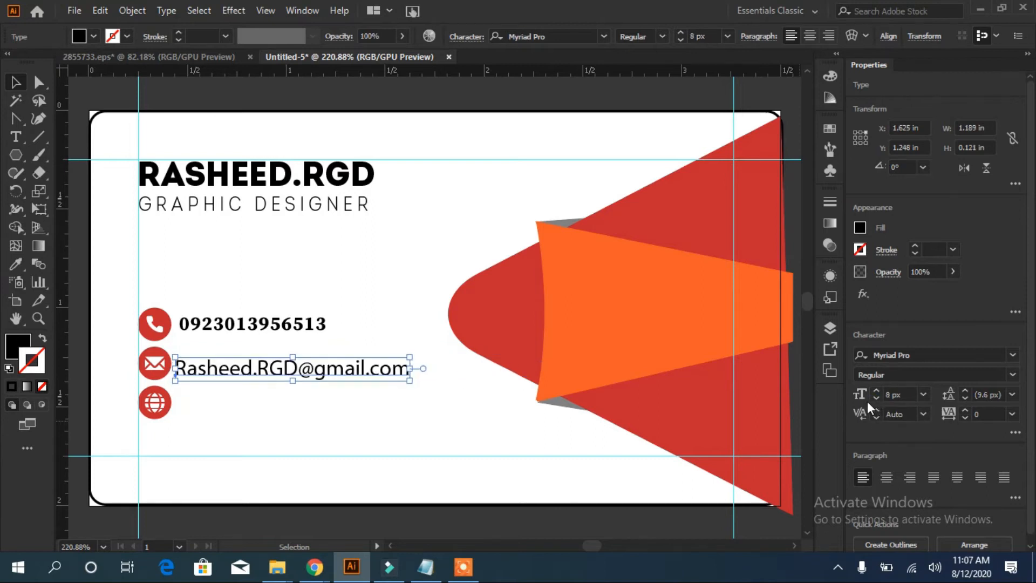
key(Up)
key(Up)
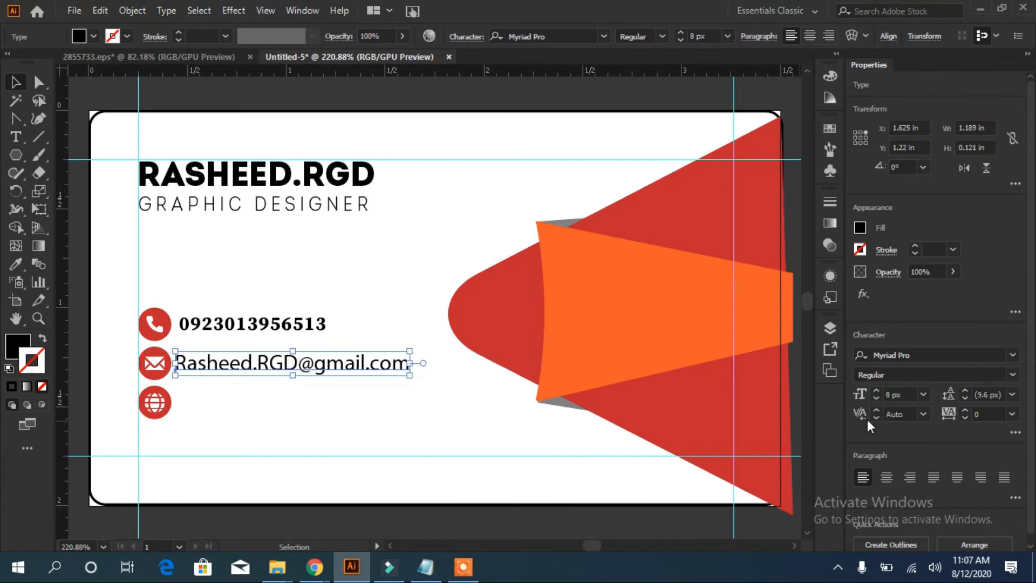
Paste the web address from the notes at 8 px beside the globe icon
click(424, 579)
drag(659, 181, 795, 180)
right_click(781, 179)
click(673, 234)
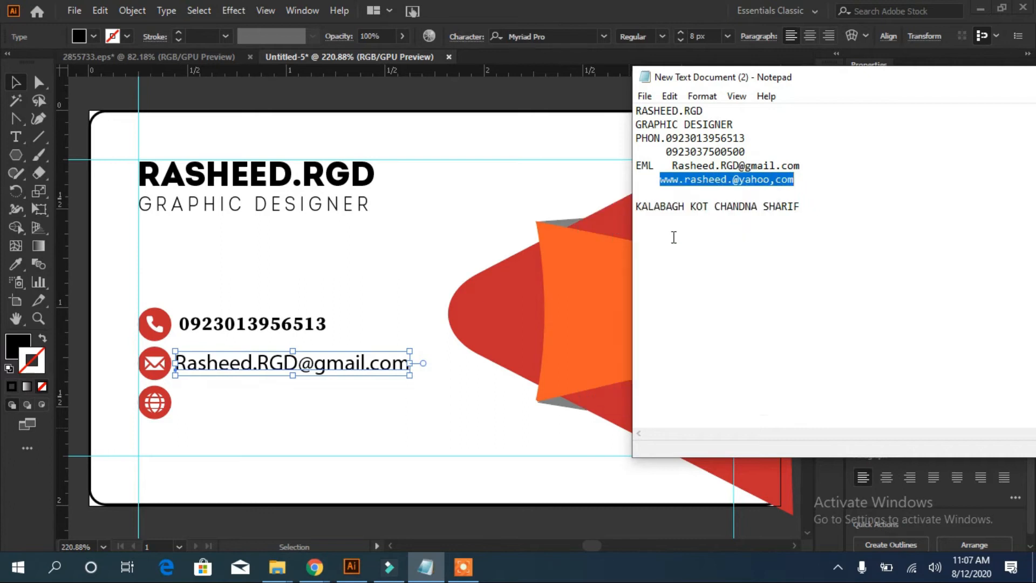
click(385, 416)
key(ctrl+v)
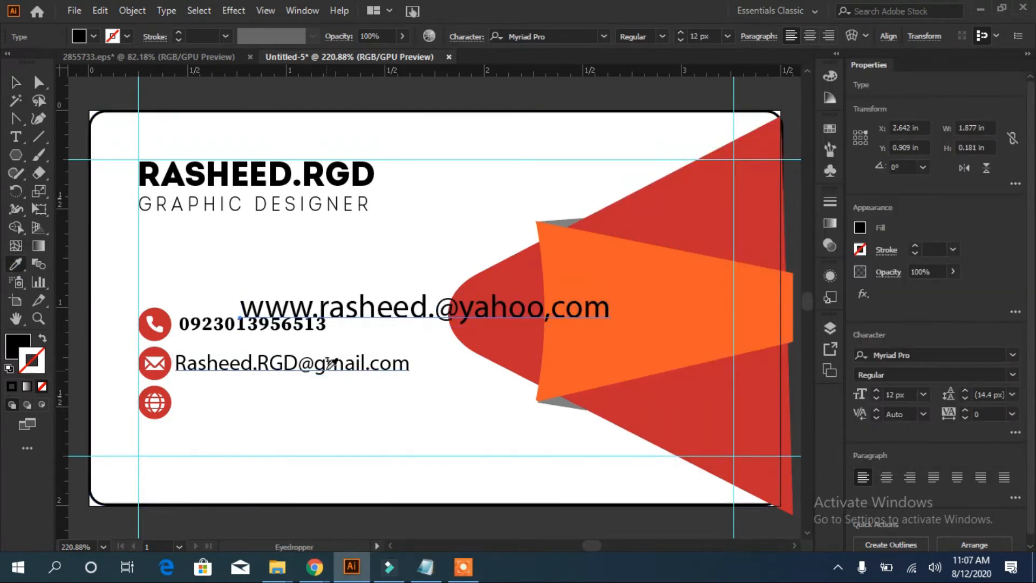
key(ctrl+shift+comma)
key(ctrl+shift+comma)
drag(392, 318, 331, 406)
Left-align the phone, e-mail and web lines using a temporary guide, then delete it
drag(312, 372, 312, 373)
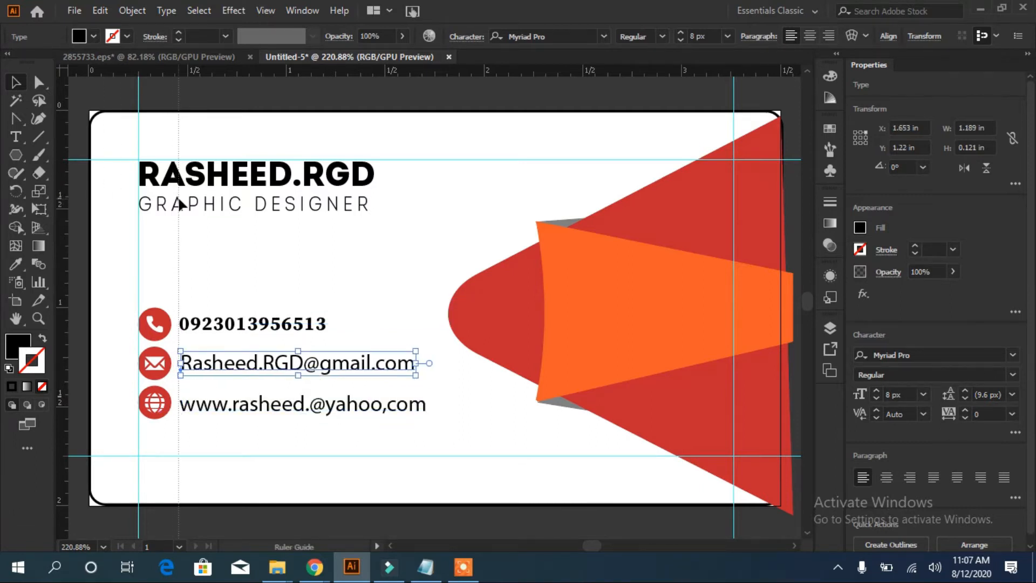
drag(178, 199, 179, 199)
shift+click(216, 325)
shift+click(212, 365)
shift+click(211, 405)
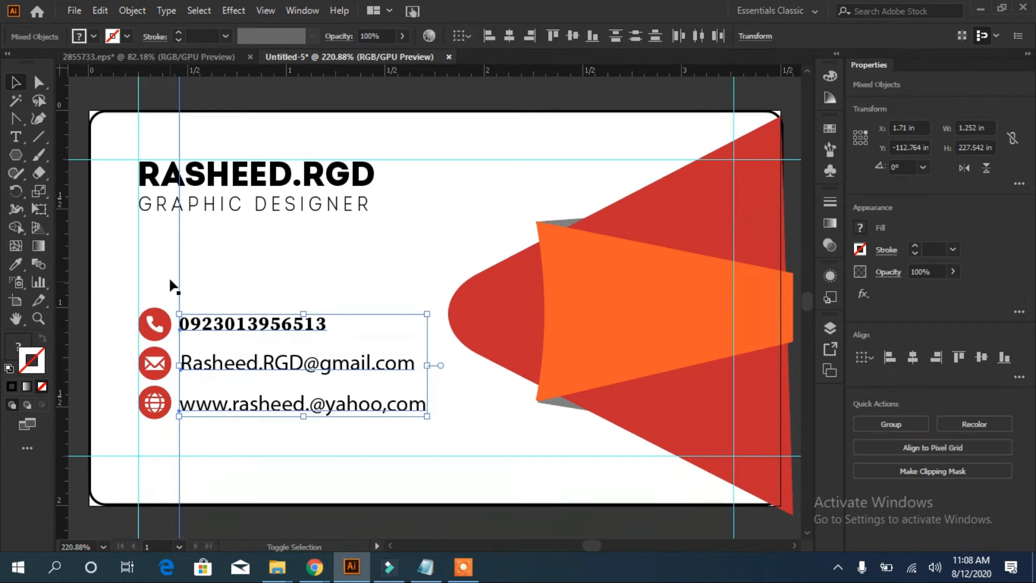
shift+click(178, 279)
click(865, 37)
click(712, 78)
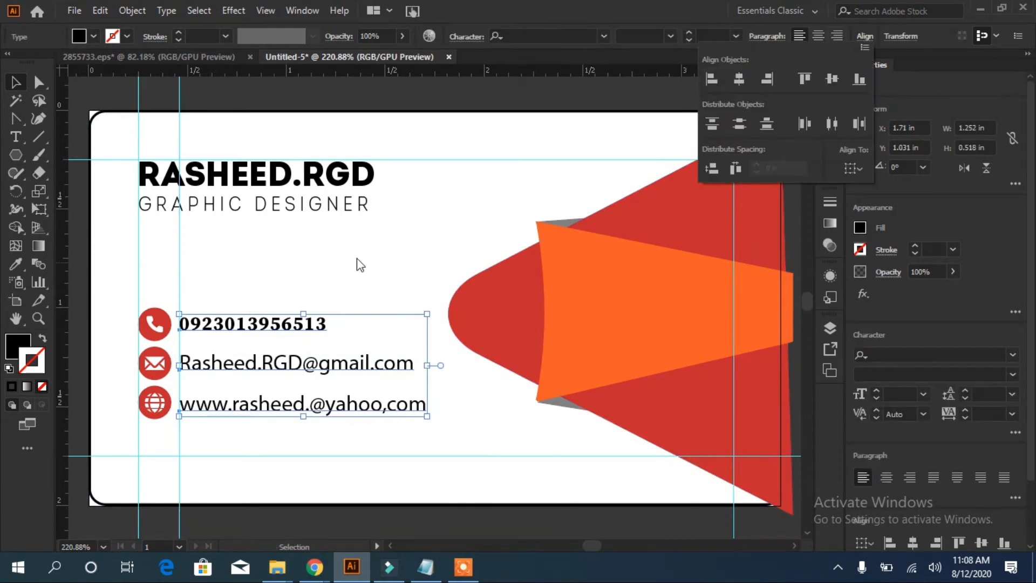
click(180, 262)
key(Delete)
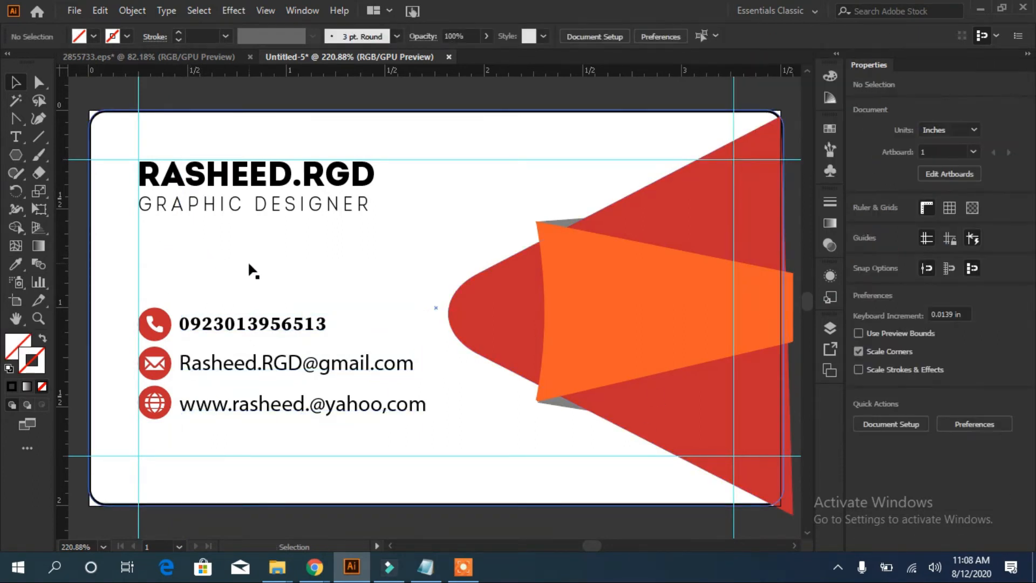
drag(251, 407, 251, 404)
click(454, 403)
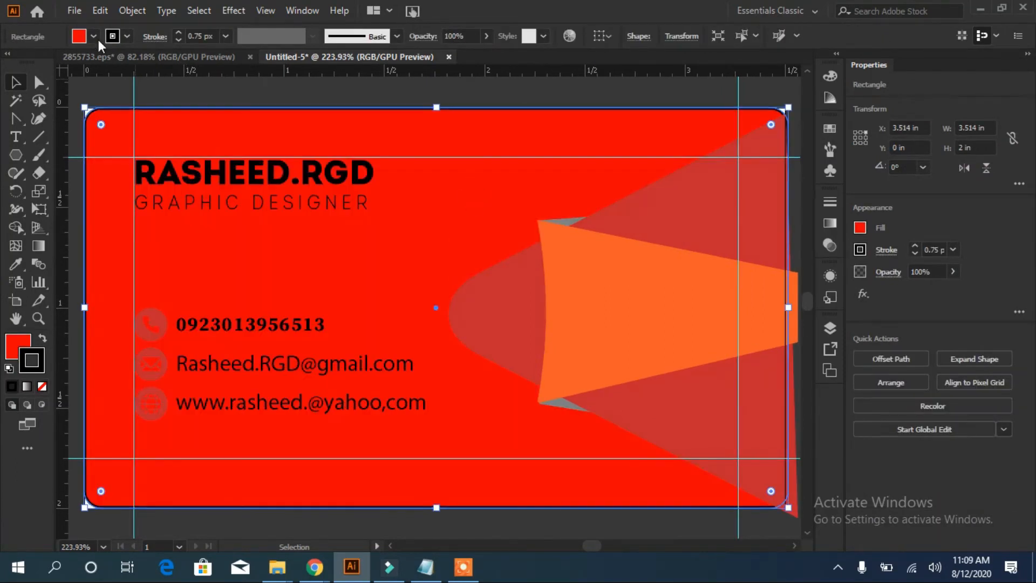
Fill the card background with a blue swatch edited to R77 G151 B206, and show the Layers panel
click(94, 37)
click(96, 62)
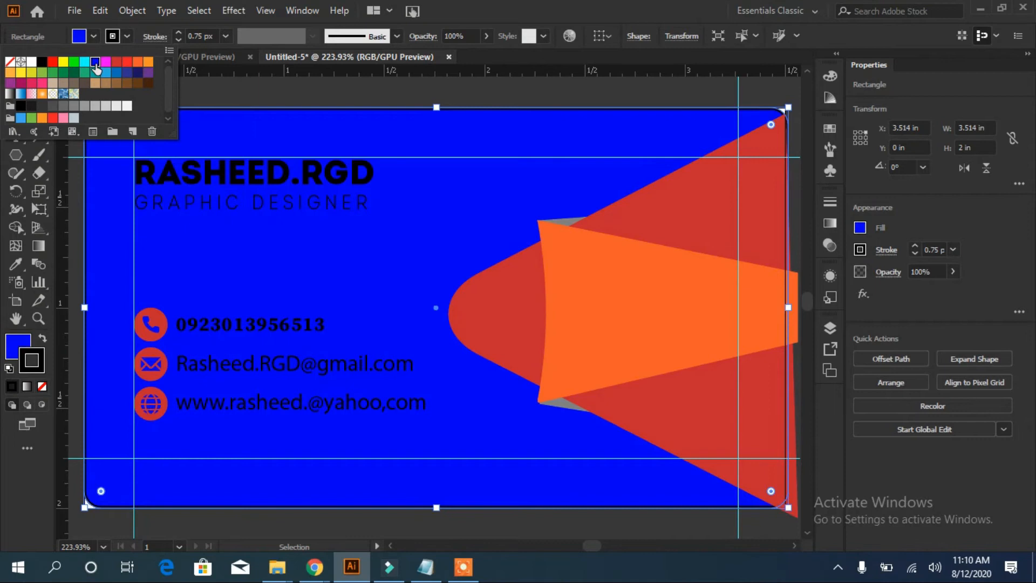
click(106, 74)
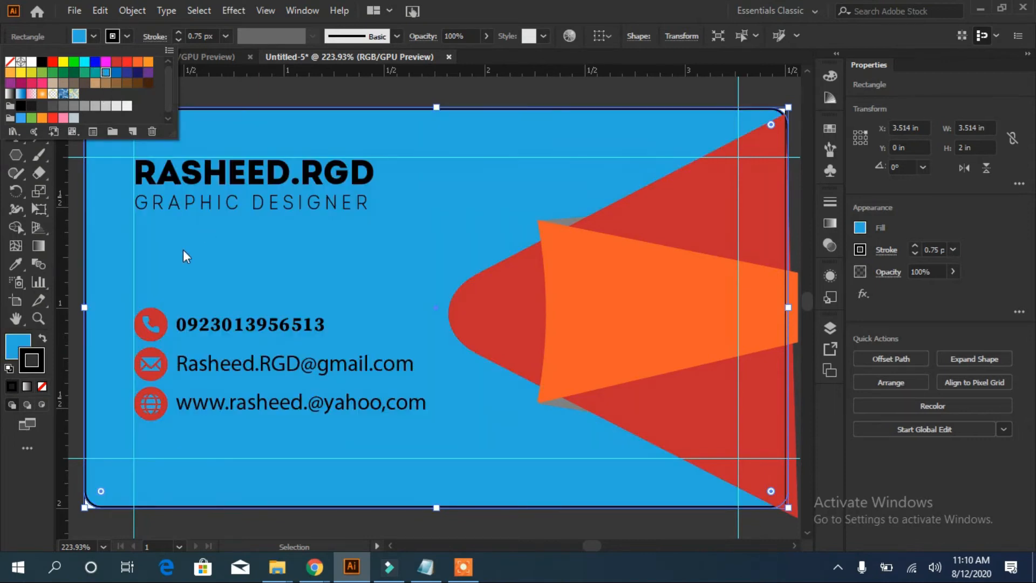
double_click(106, 73)
drag(615, 242, 655, 267)
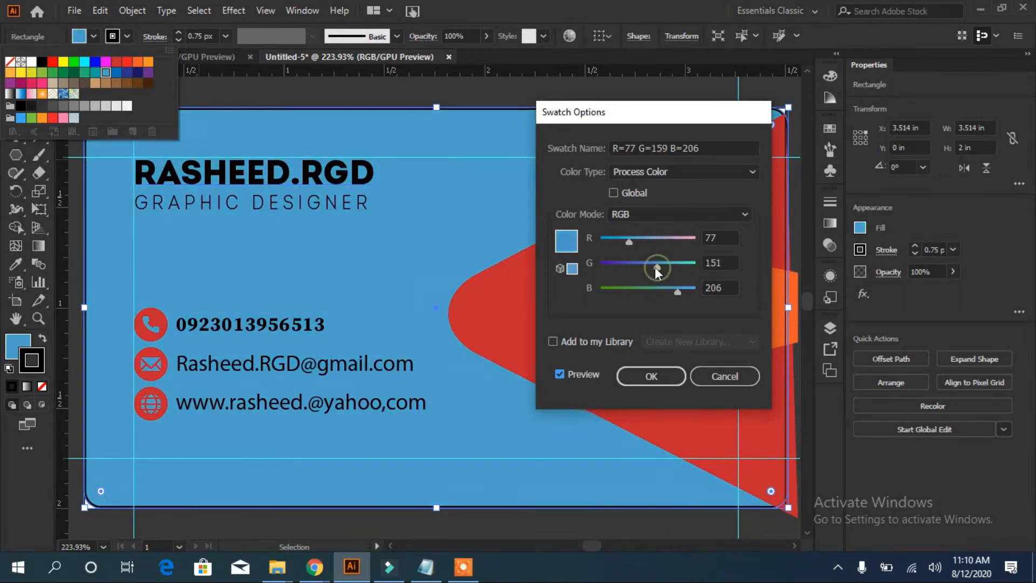
click(651, 377)
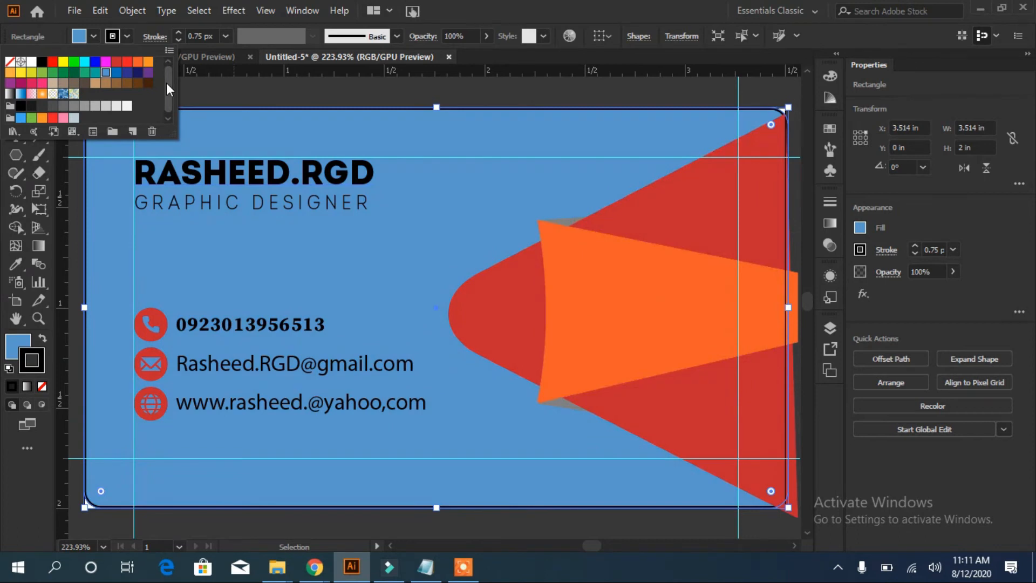
click(830, 327)
scroll(804, 387, down, 3)
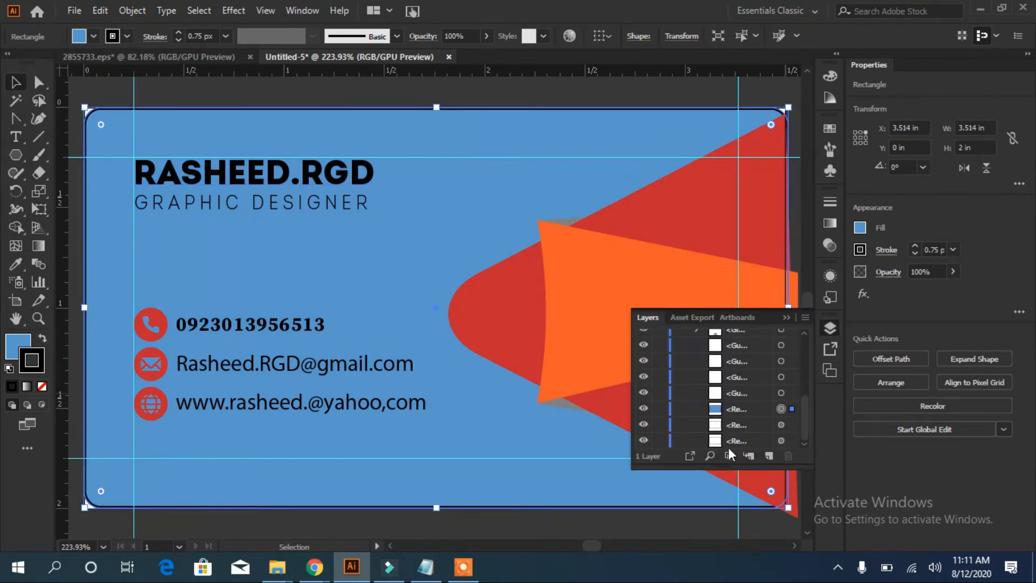
Select all the card's artwork layers in the Layers panel and group them
drag(763, 442, 768, 342)
click(781, 369)
shift+click(781, 385)
shift+click(781, 401)
shift+click(780, 416)
shift+click(780, 433)
scroll(802, 439, down, 3)
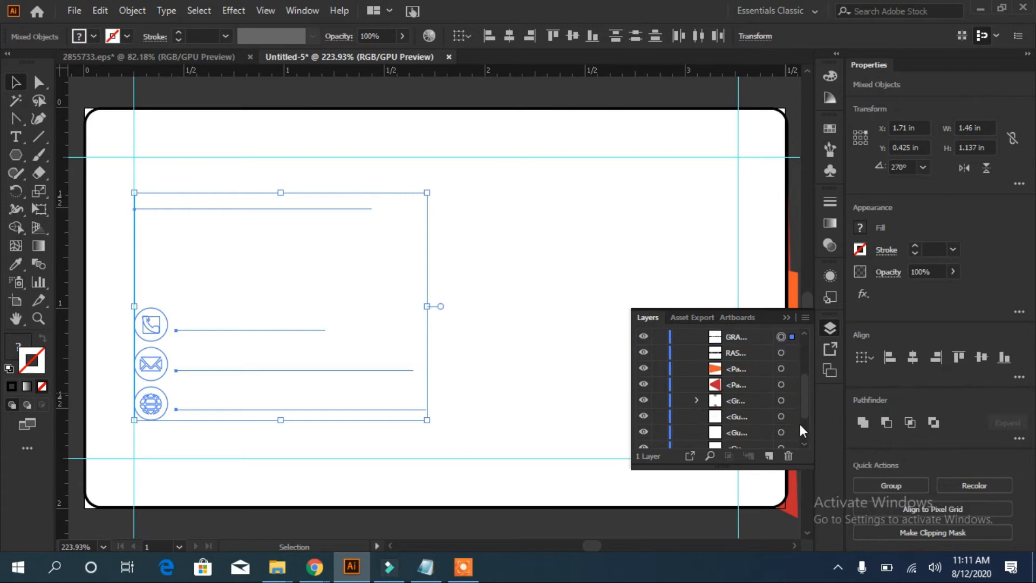
shift+click(780, 353)
shift+click(780, 368)
shift+click(780, 384)
shift+click(781, 416)
shift+click(780, 433)
scroll(804, 432, down, 2)
shift+click(781, 393)
shift+click(781, 408)
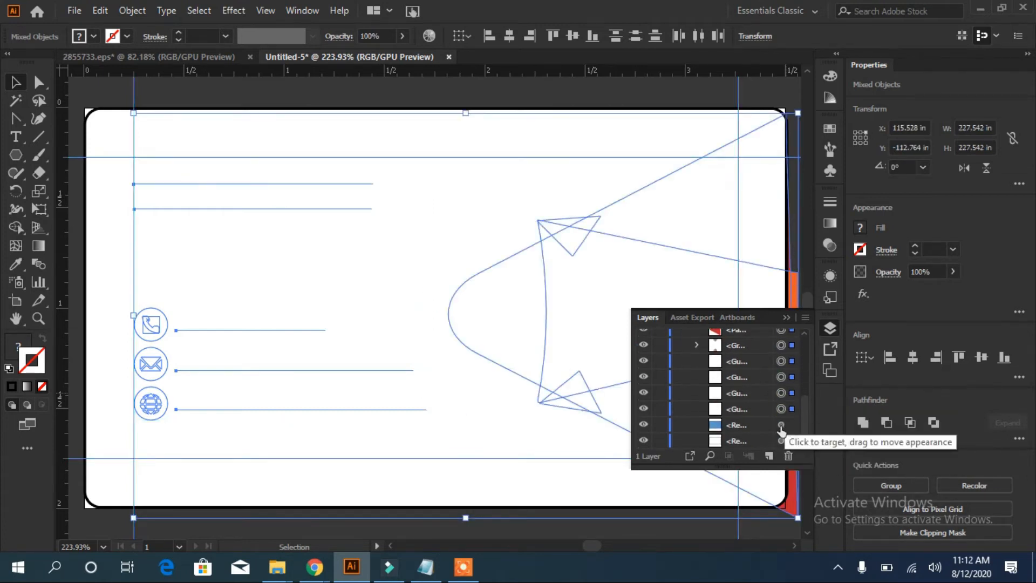
shift+click(781, 424)
shift+click(780, 441)
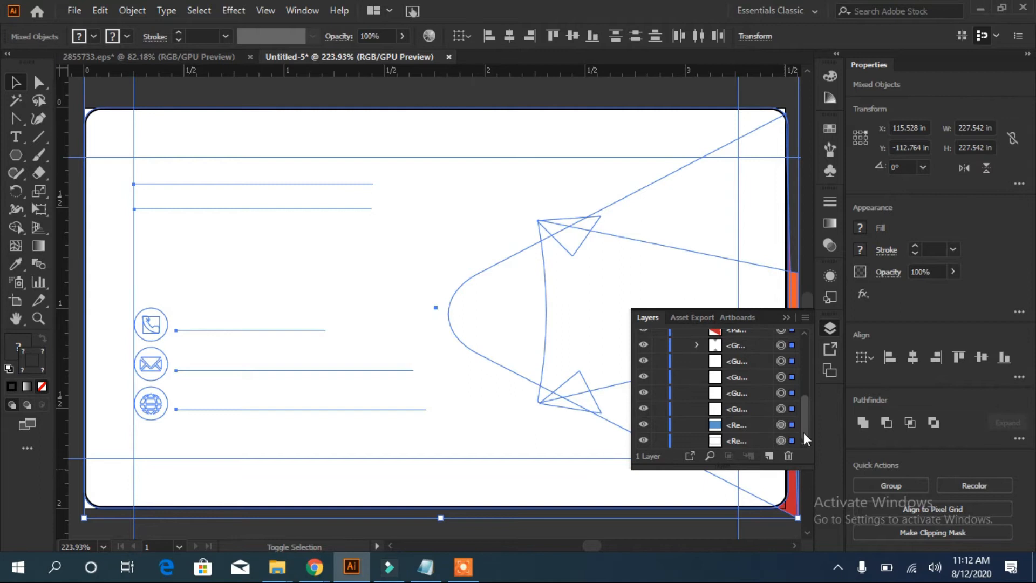
drag(804, 432, 812, 358)
key(ctrl+g)
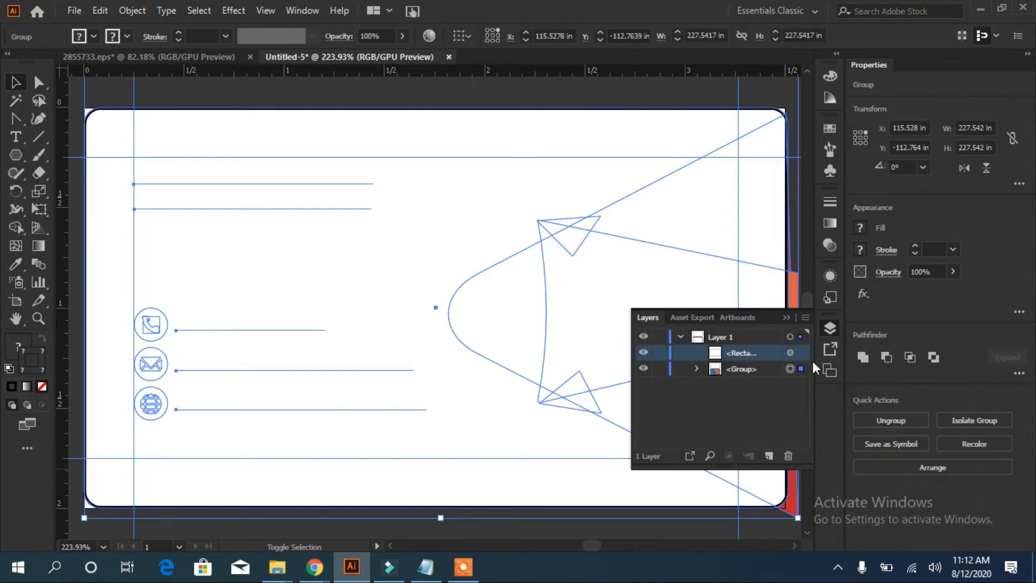
Make a clipping mask from the rounded card rectangle and the artwork group
click(790, 353)
shift+click(790, 369)
right_click(428, 250)
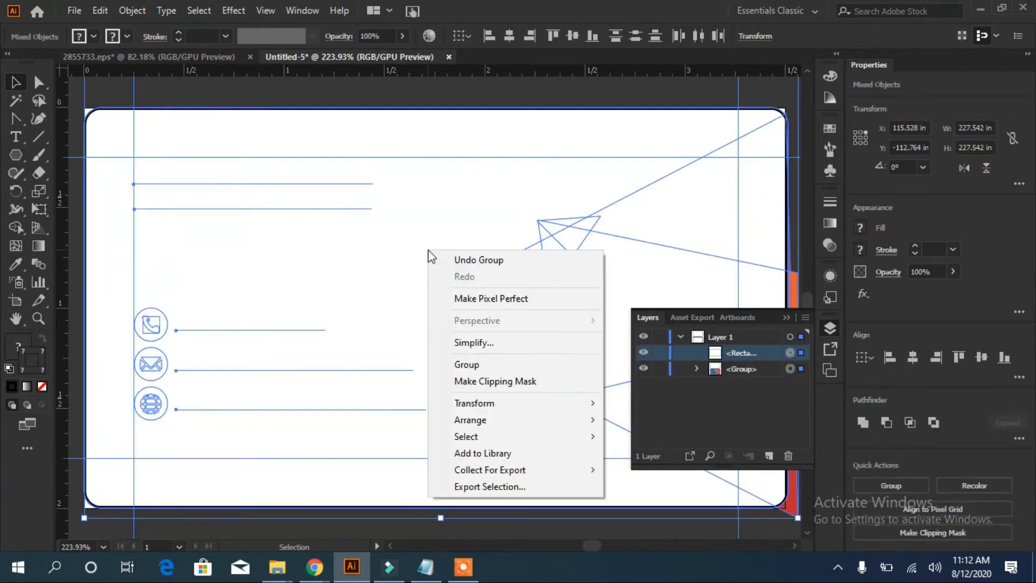
click(503, 377)
click(494, 93)
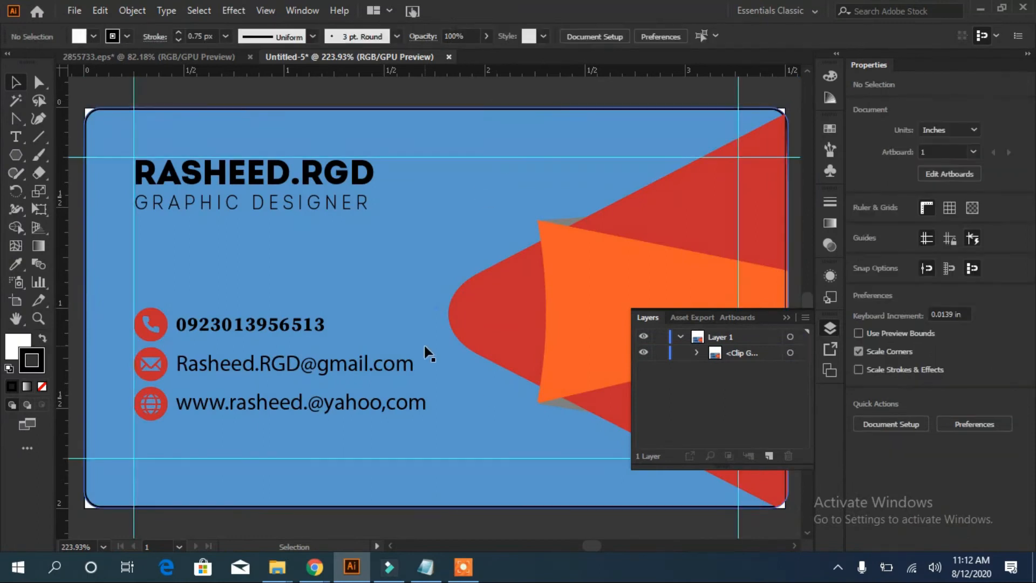
Inside the clip group, set the blue background rectangle's stroke to None
click(509, 111)
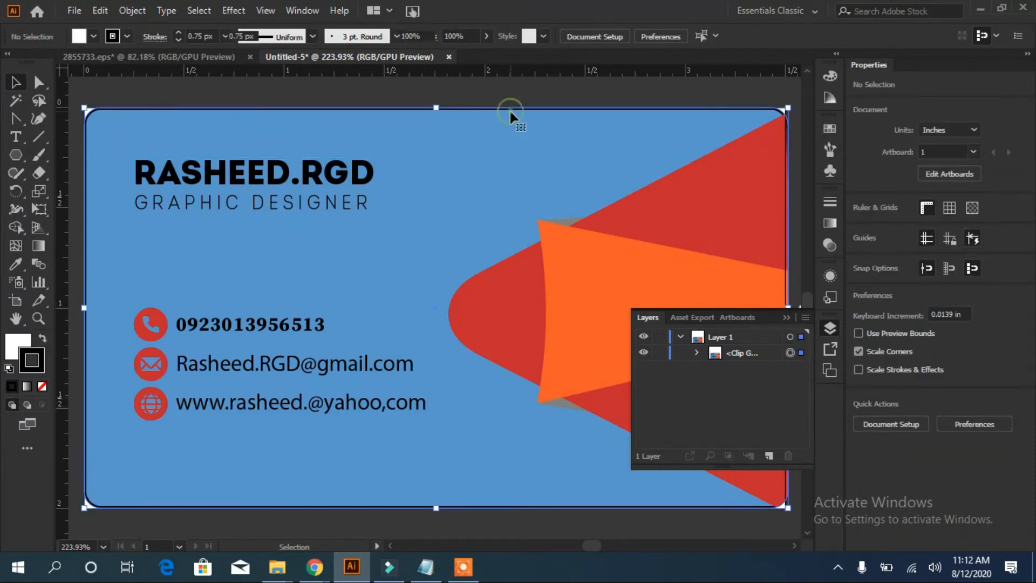
double_click(430, 196)
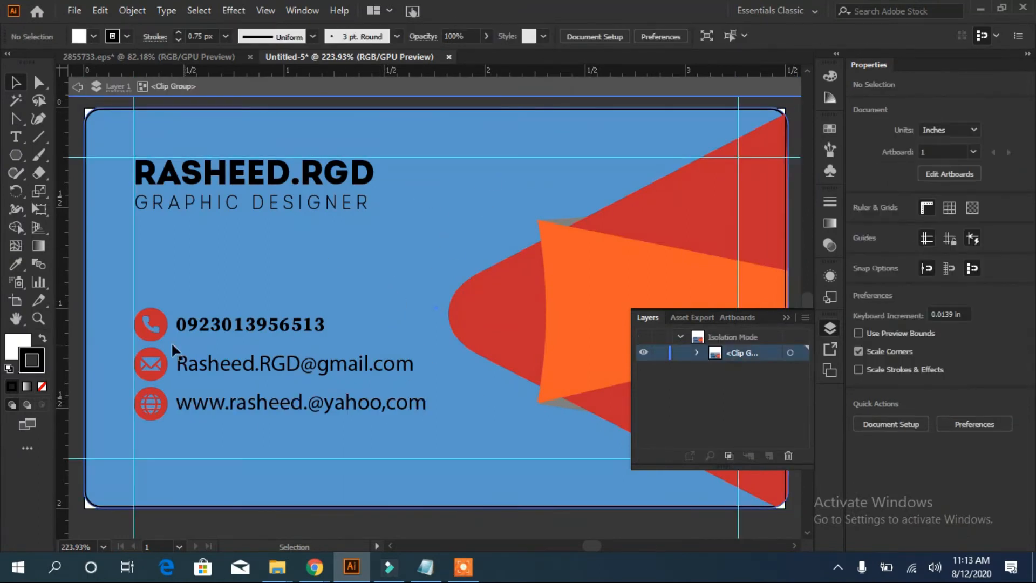
double_click(105, 202)
click(42, 386)
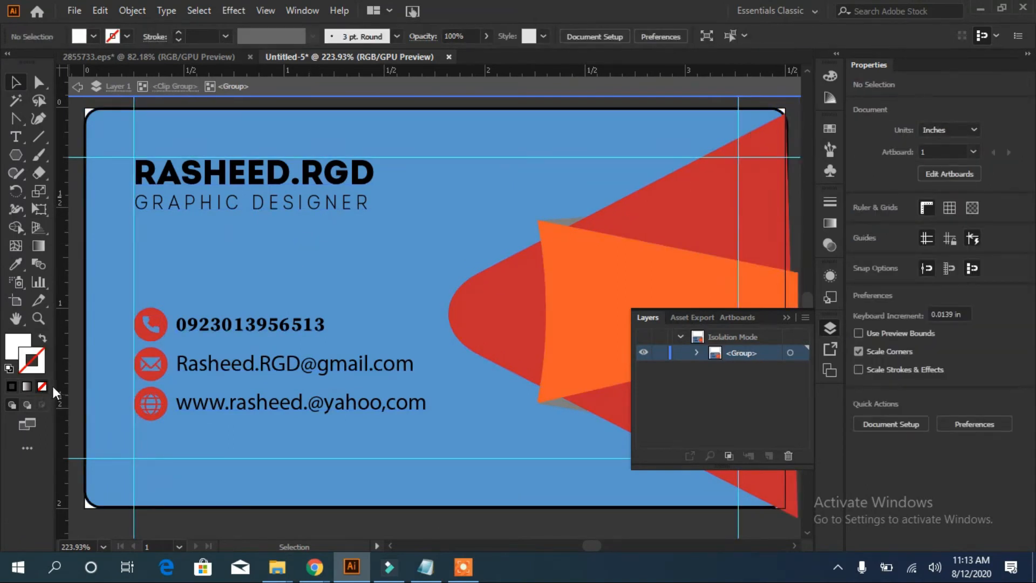
click(696, 353)
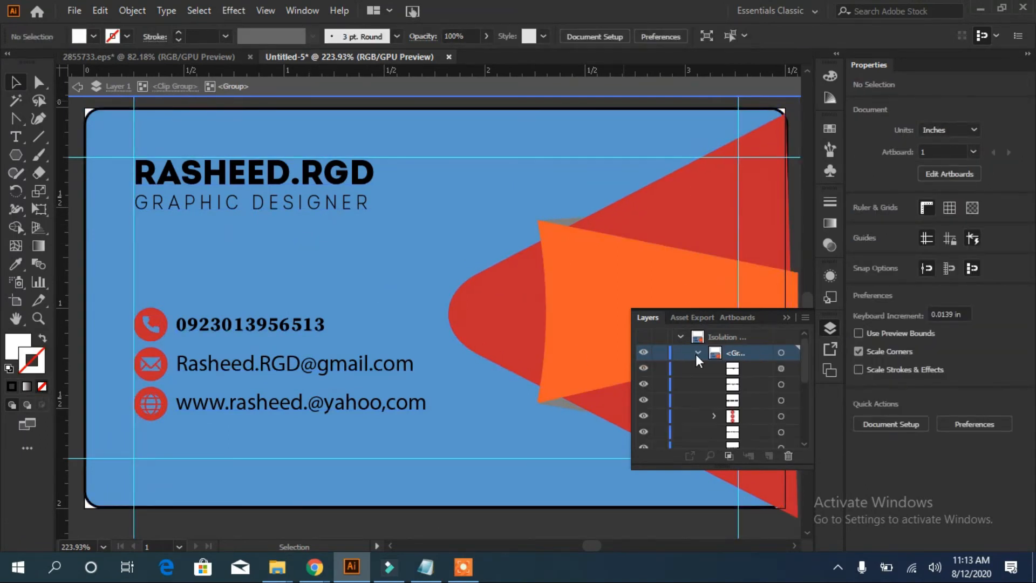
click(547, 310)
scroll(808, 427, down, 3)
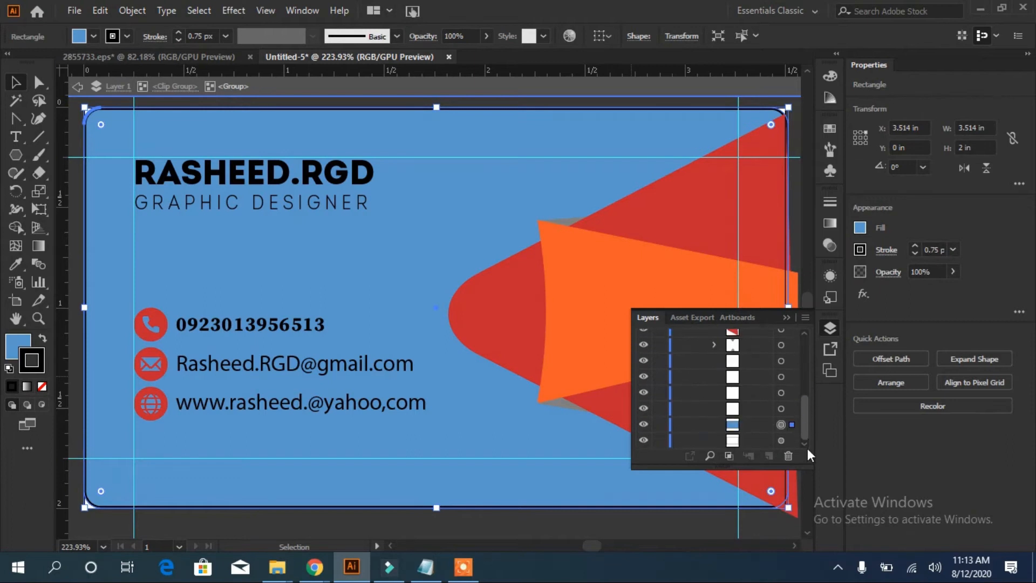
click(42, 387)
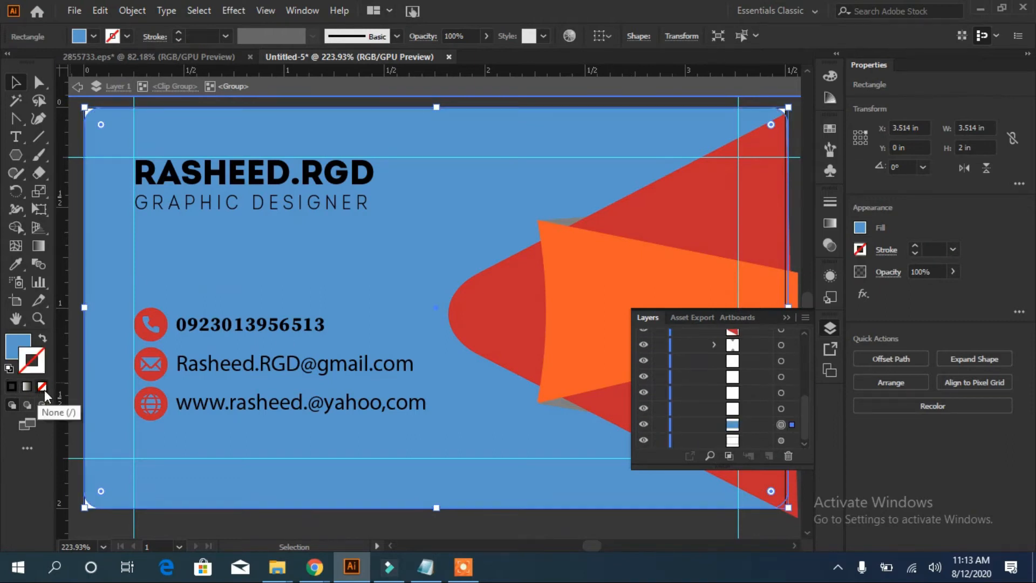
click(684, 92)
Shift the clipped card into place on the artboard and narrow it from the left
mouse_move(478, 250)
mouse_down()
mouse_move(489, 246)
mouse_move(514, 287)
mouse_move(504, 238)
mouse_move(468, 243)
mouse_up()
drag(476, 246, 496, 251)
mouse_move(490, 250)
mouse_down()
mouse_move(471, 251)
mouse_move(481, 249)
mouse_up()
drag(73, 306, 85, 309)
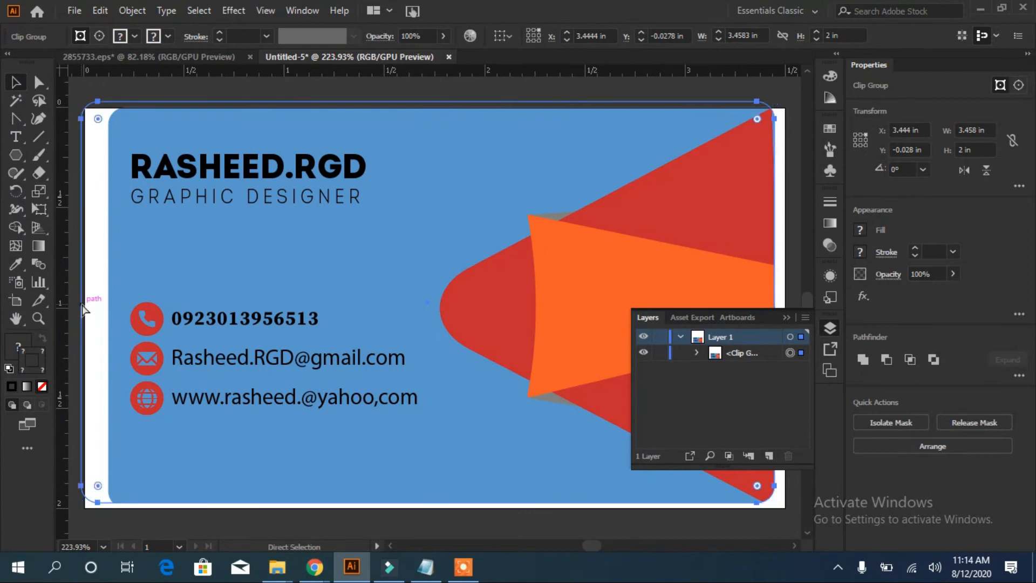
Undo the width change, zoom out, and drag the clipped card over the artboard
key(ctrl+z)
key(ctrl+z)
key(ctrl+1)
drag(381, 307, 294, 192)
drag(294, 192, 209, 381)
drag(209, 381, 352, 237)
mouse_move(493, 316)
mouse_down()
mouse_move(529, 342)
mouse_move(492, 320)
mouse_up()
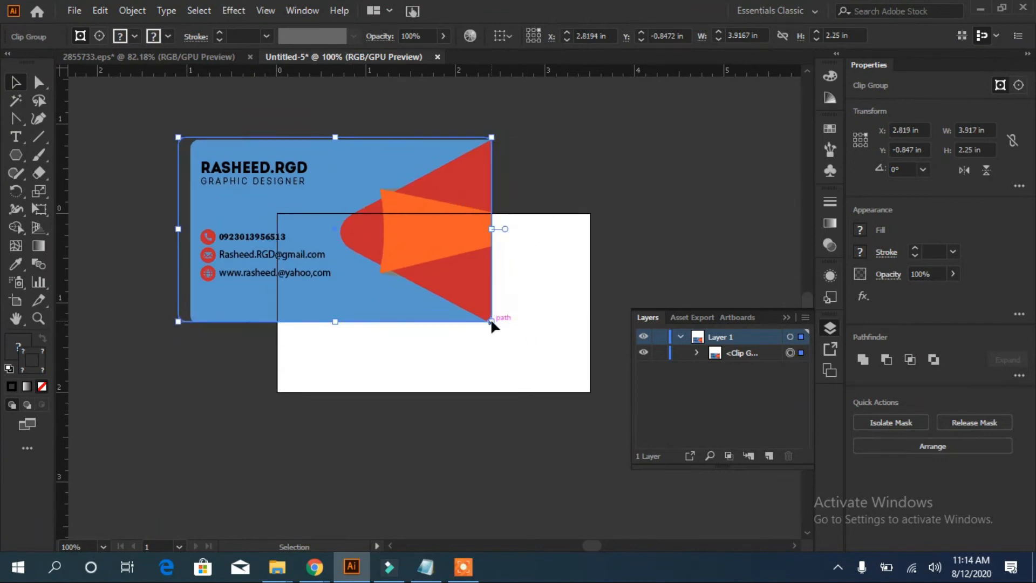
Try moving the artwork inside the mask, then undo back to its original placement
double_click(374, 238)
drag(353, 238, 379, 259)
drag(379, 260, 326, 250)
key(ctrl+z)
key(ctrl+z)
key(ctrl+z)
key(ctrl+z)
key(ctrl+z)
key(ctrl+z)
key(ctrl+z)
key(ctrl+z)
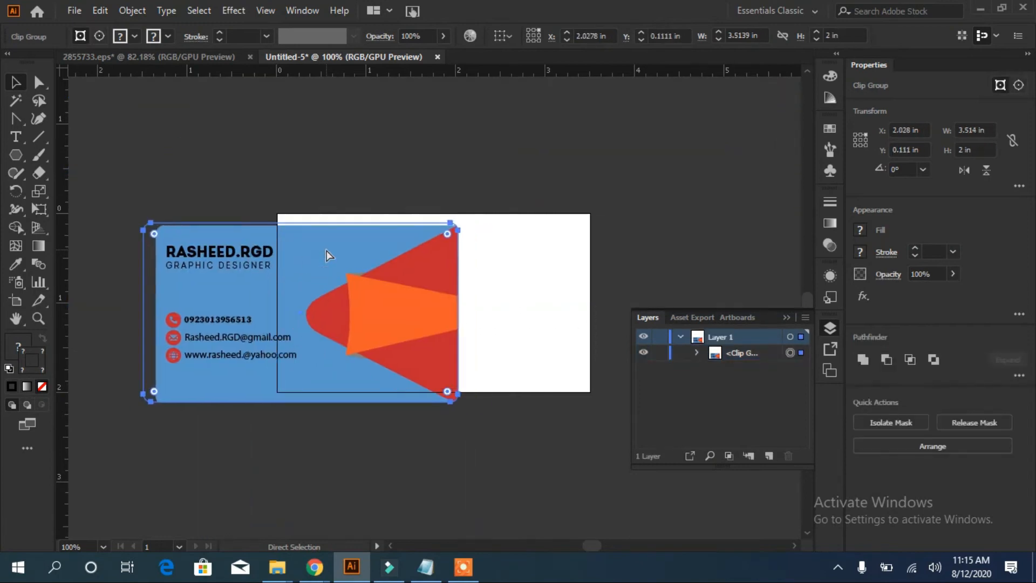
key(ctrl+z)
key(ctrl+z)
key(ctrl+z)
key(ctrl+z)
key(ctrl+z)
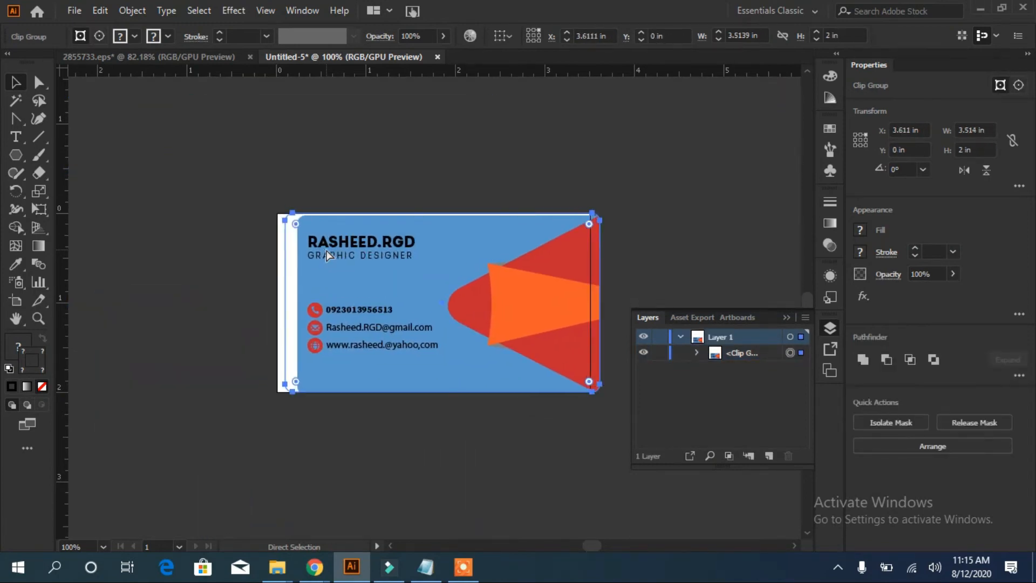
click(633, 141)
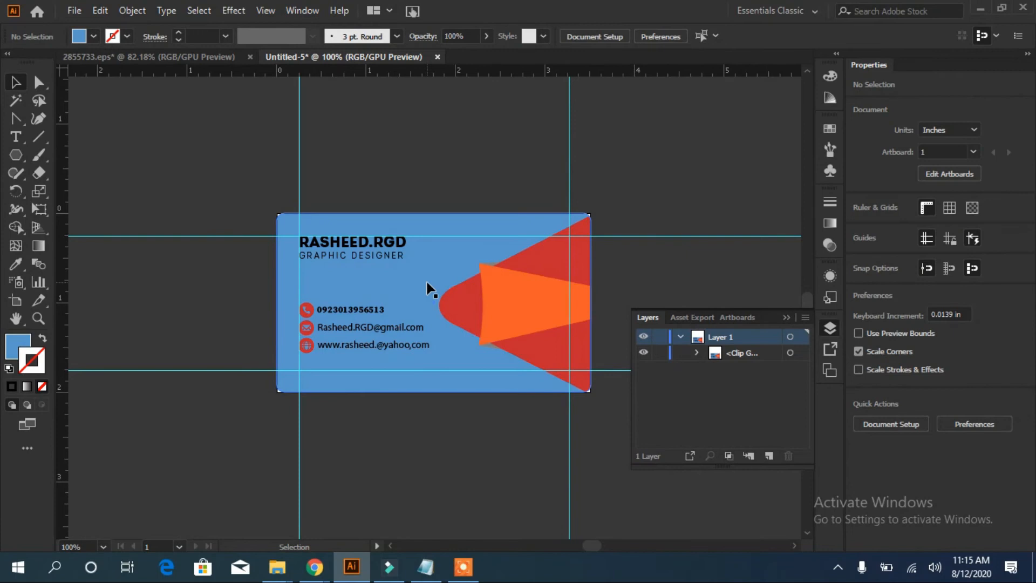
Reposition the card clip group back onto the centre of the artboard
key(a)
key(v)
mouse_move(387, 287)
mouse_down()
mouse_move(430, 272)
mouse_move(394, 304)
mouse_up()
drag(395, 303, 760, 224)
click(611, 167)
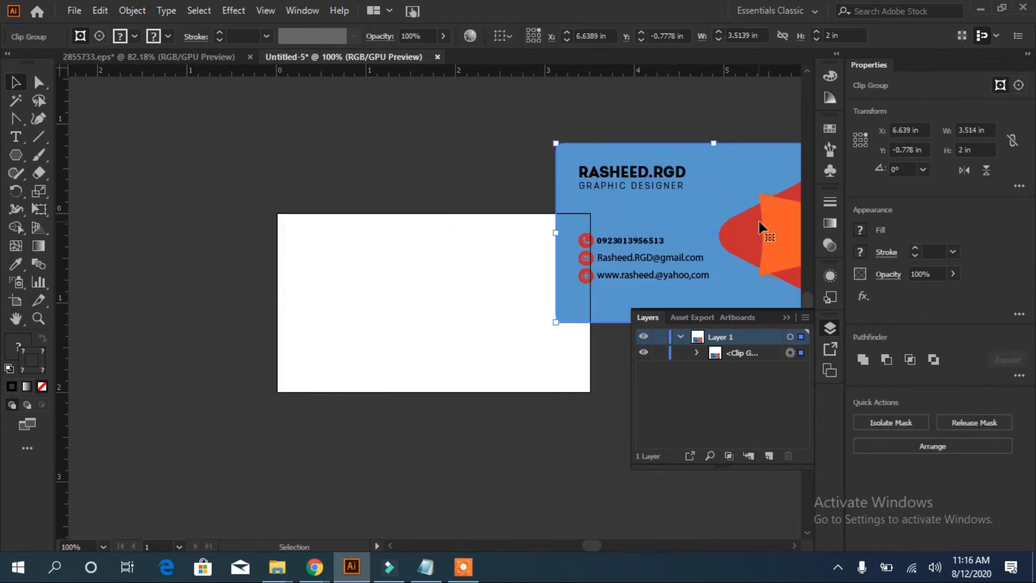
drag(665, 216, 741, 215)
key(space)
drag(459, 341, 452, 486)
drag(469, 81, 491, 96)
drag(466, 527, 438, 353)
drag(691, 211, 338, 279)
click(623, 186)
click(386, 293)
Alt-drag a copy of the card, reflect it, and place it below the original
drag(388, 284, 388, 204)
right_click(387, 202)
mouse_move(475, 346)
click(666, 400)
click(803, 354)
drag(448, 189, 454, 441)
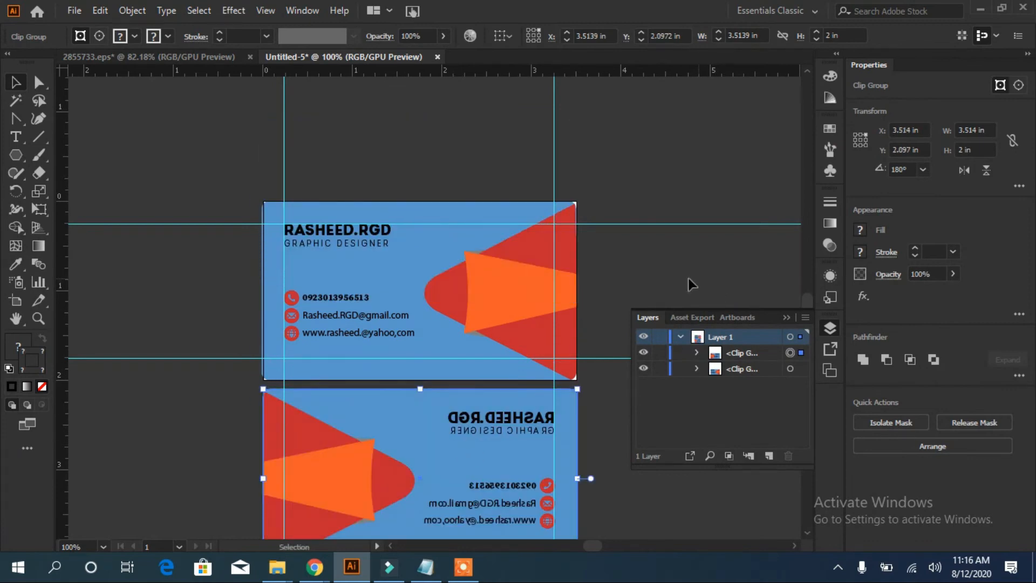
scroll(462, 388, down, 5)
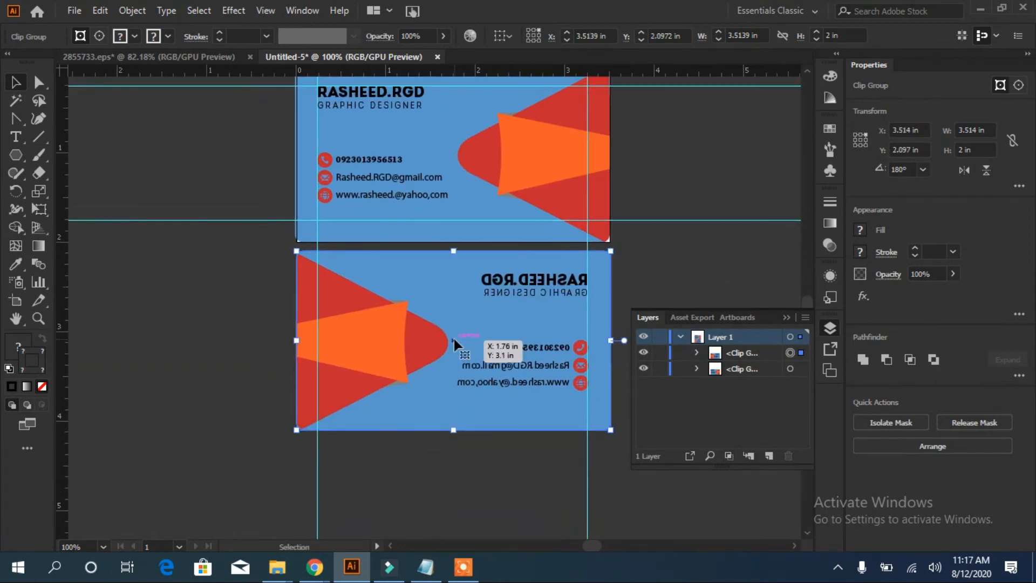
Inside the mirrored card's group, delete the GRAPHIC DESIGNER title and the name heading
double_click(543, 286)
click(543, 289)
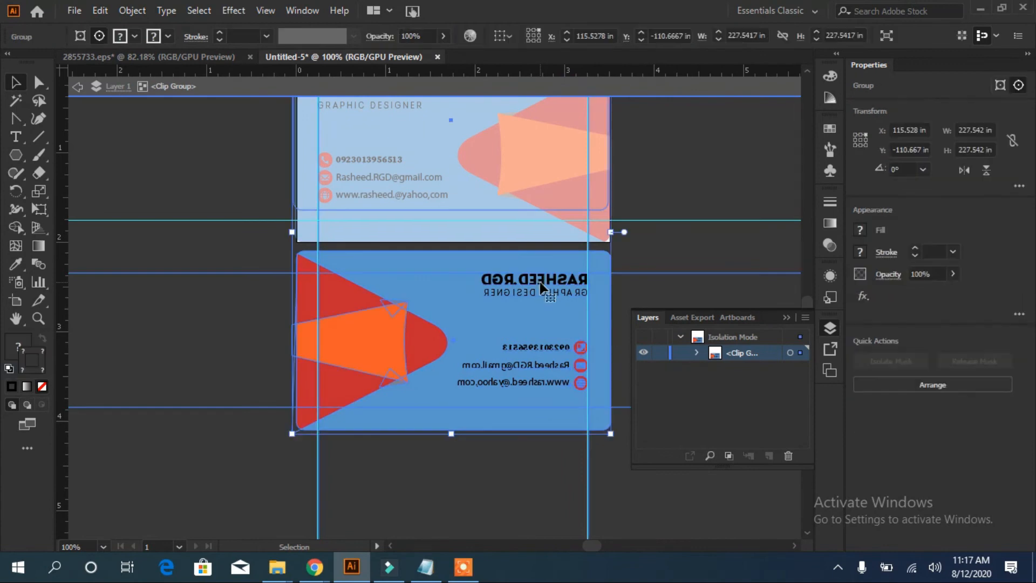
double_click(543, 289)
click(490, 294)
key(Delete)
click(507, 280)
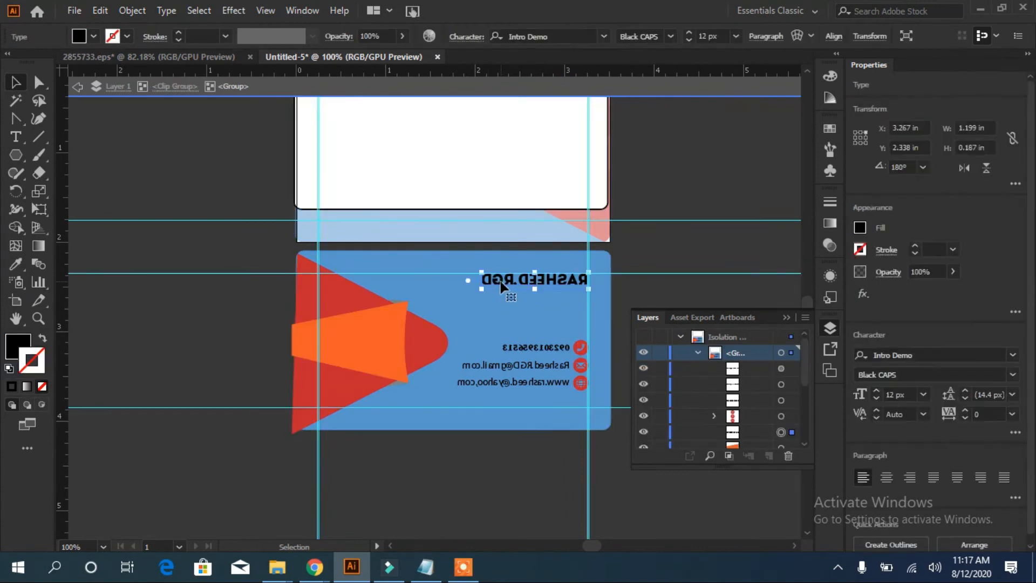
key(Delete)
Delete the website and other contact lines plus the contact icon group
click(534, 380)
key(Delete)
click(533, 366)
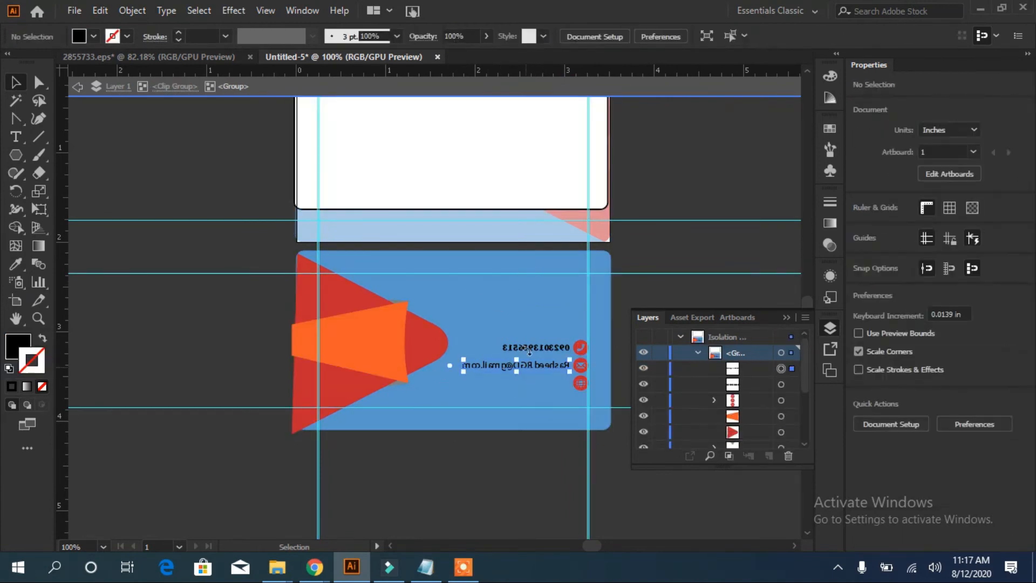
key(Delete)
click(542, 348)
key(Delete)
click(578, 365)
key(Delete)
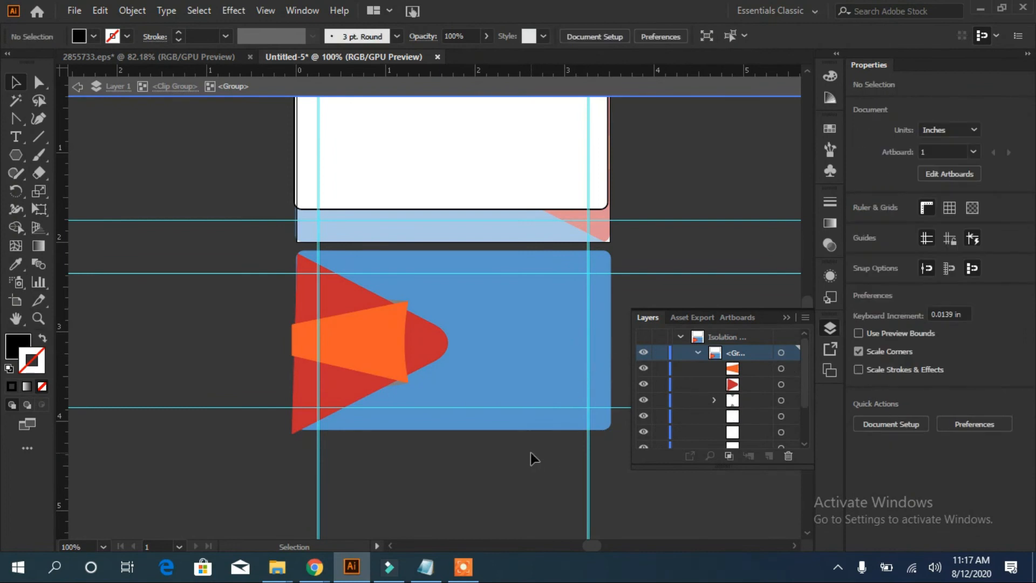
scroll(810, 305, down, 3)
scroll(810, 303, up, 2)
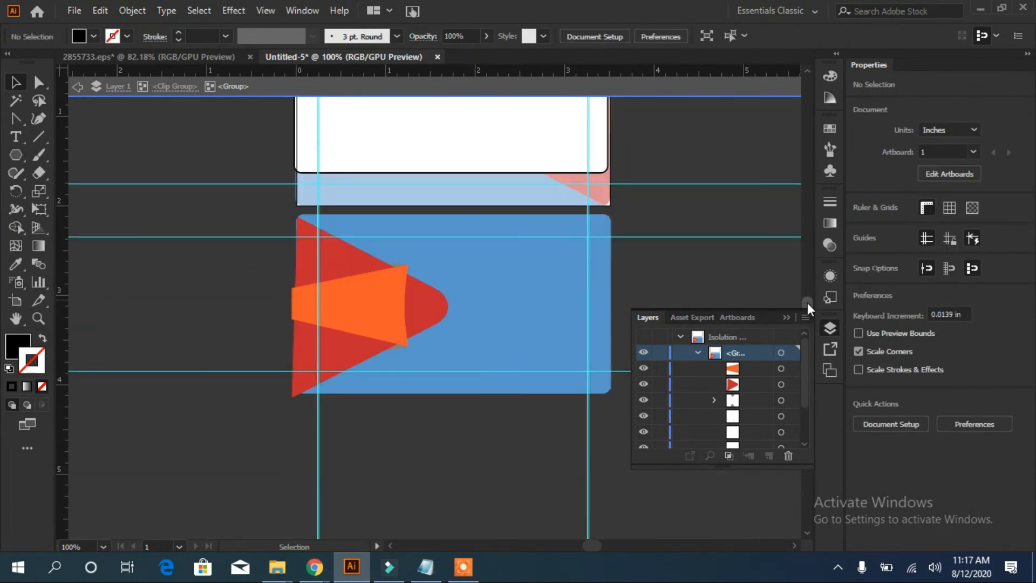
Delete the white rectangle on the top card
click(495, 348)
click(431, 140)
key(Delete)
Copy the website address from the Notepad notes and zoom in on the back card
click(469, 296)
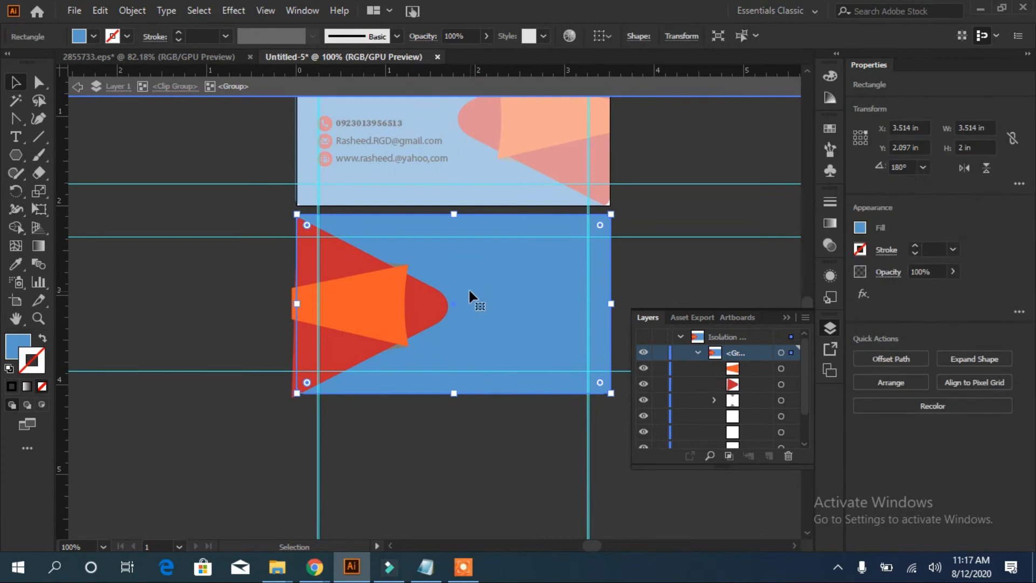
click(426, 566)
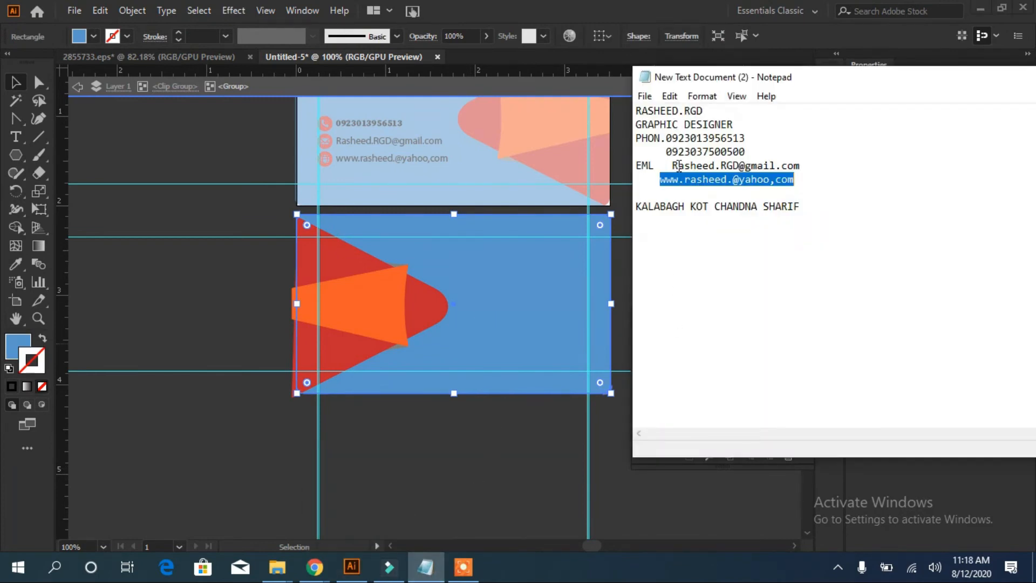
right_click(666, 188)
click(508, 345)
key(ctrl+minus)
key(ctrl+minus)
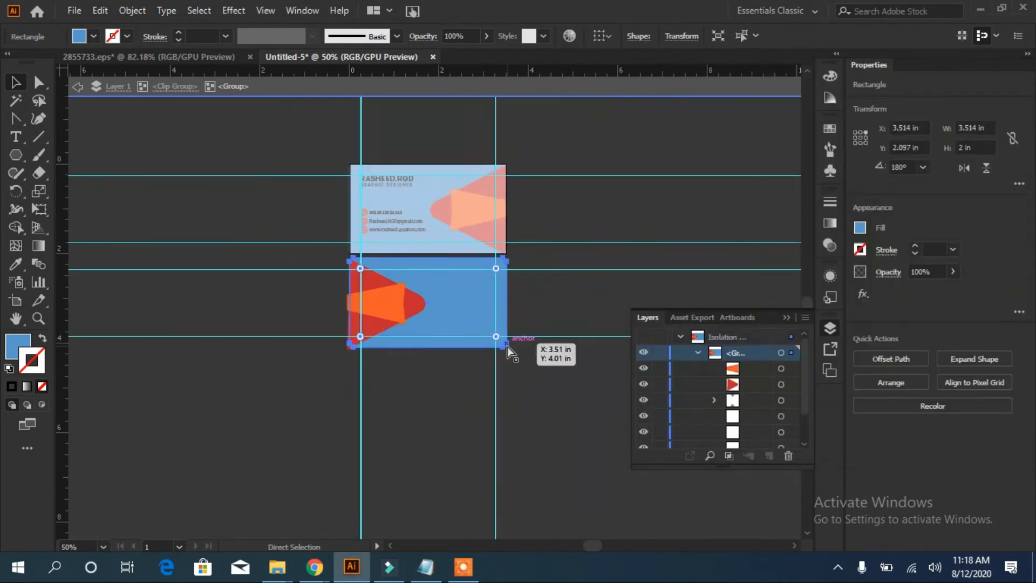
key(ctrl+equal)
key(ctrl+equal)
key(ctrl+equal)
click(830, 328)
Paste the website address near the bottom of the back card at 8 px
drag(432, 307, 491, 389)
key(Down)
key(Down)
key(Down)
click(484, 345)
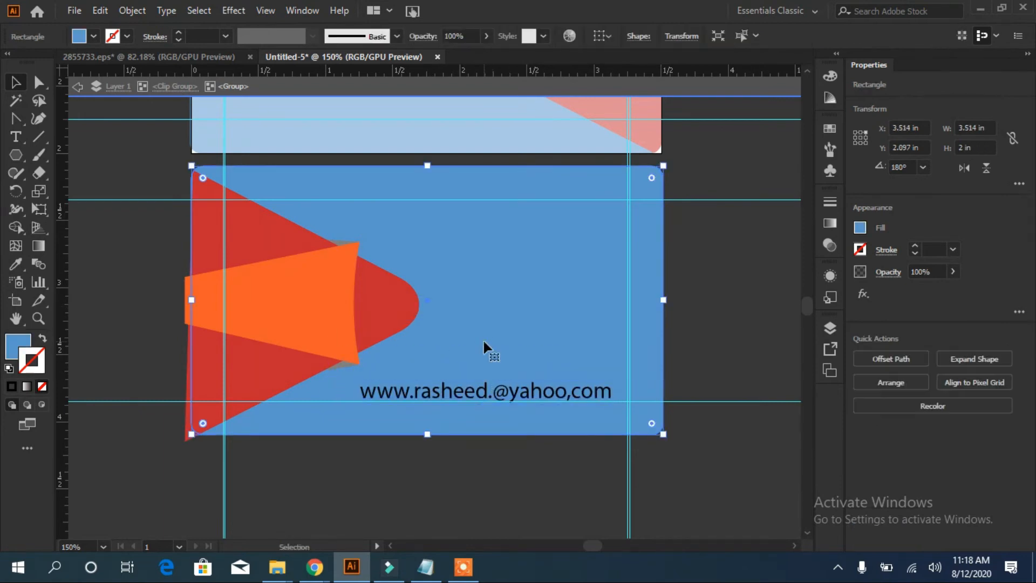
click(510, 396)
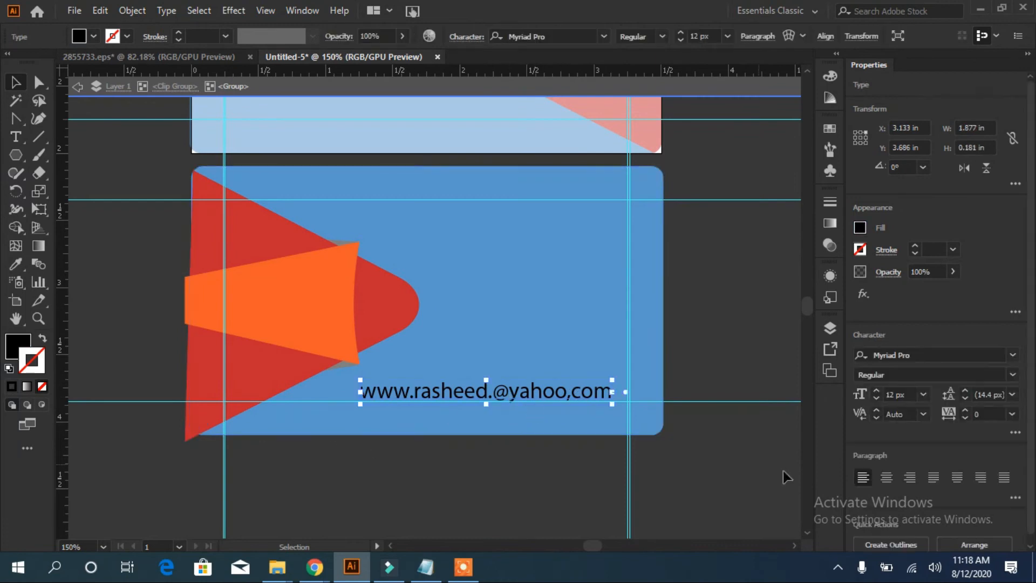
click(876, 399)
click(876, 400)
click(876, 399)
click(875, 401)
drag(481, 398, 553, 397)
Draw a short Pen line left of the address with a 0.5 px stroke
drag(16, 118, 70, 113)
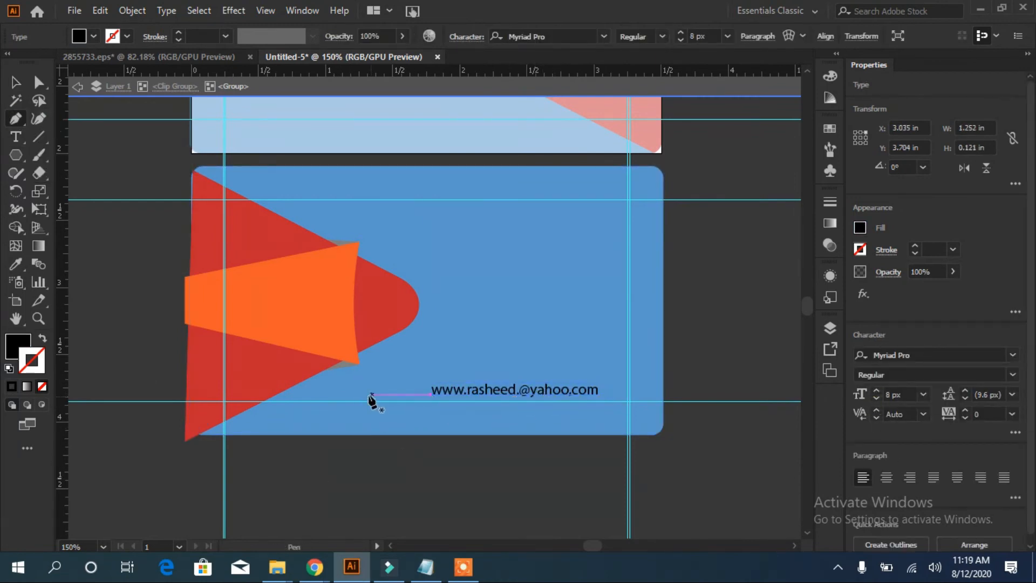
click(367, 388)
click(425, 388)
click(301, 479)
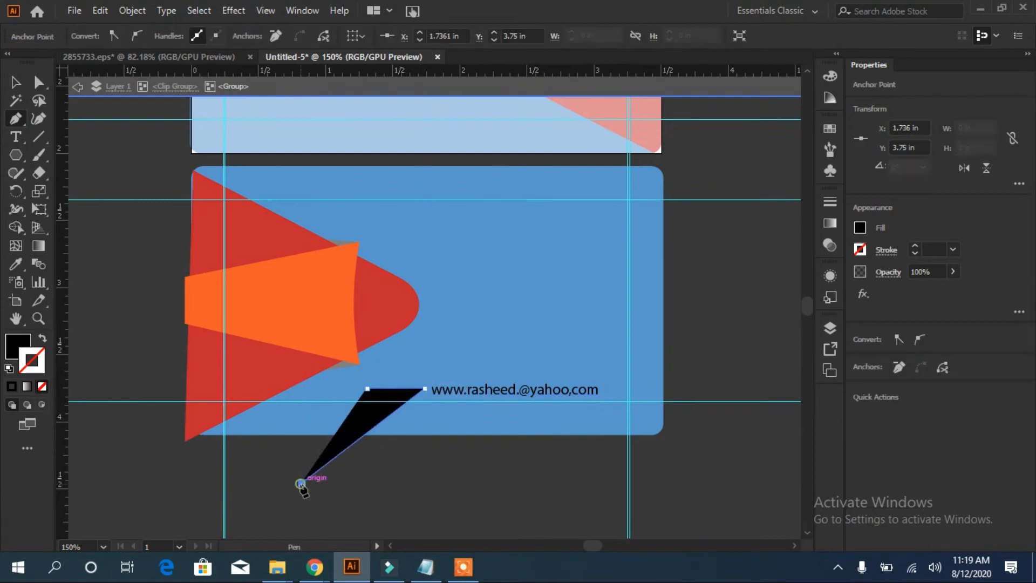
key(ctrl+z)
click(39, 82)
click(17, 83)
click(179, 34)
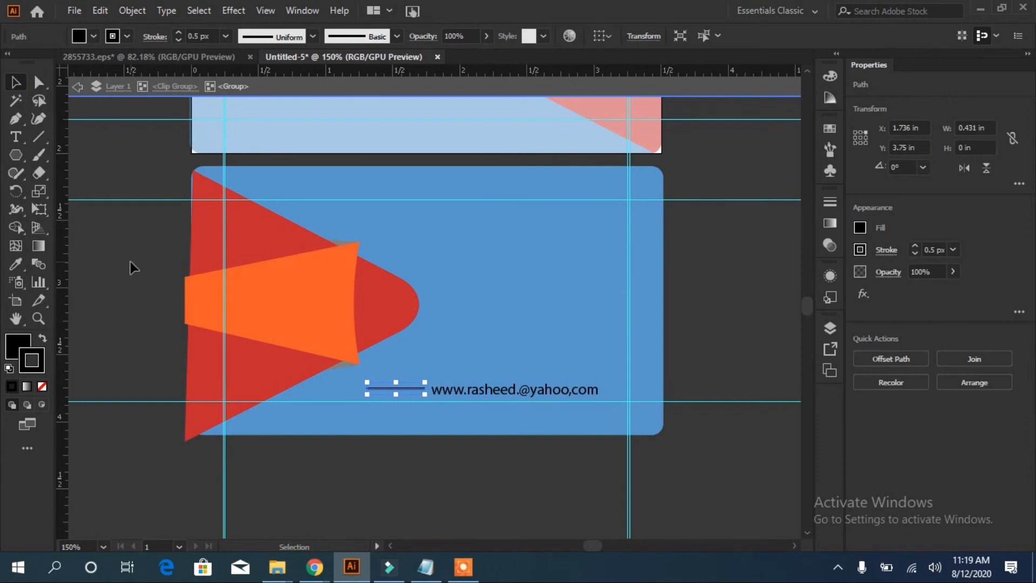
click(484, 502)
click(398, 389)
click(402, 472)
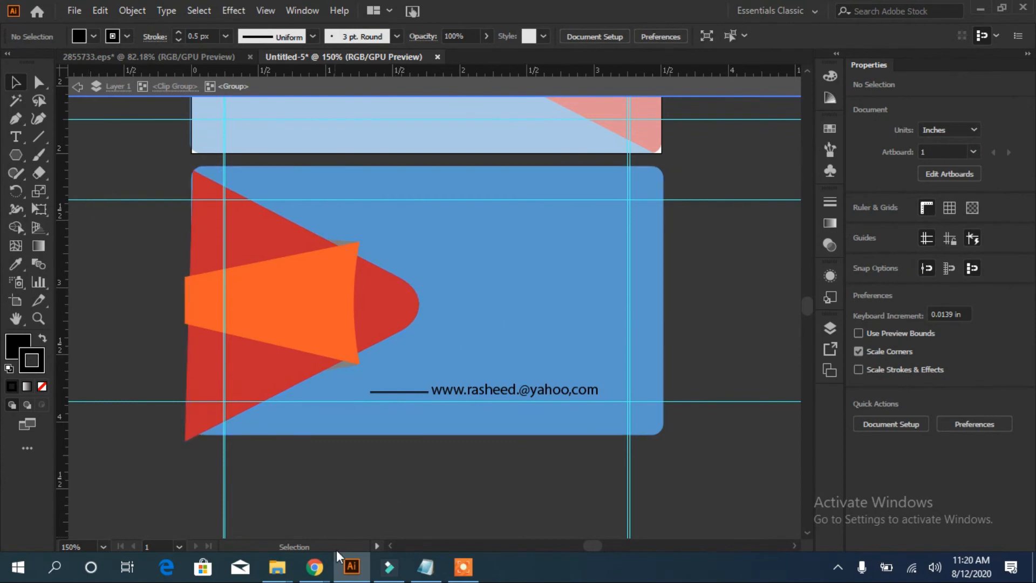
click(426, 566)
Paste the designer's name from Notepad onto the card in Intro Demo Black CAPS
drag(639, 112, 721, 114)
right_click(702, 115)
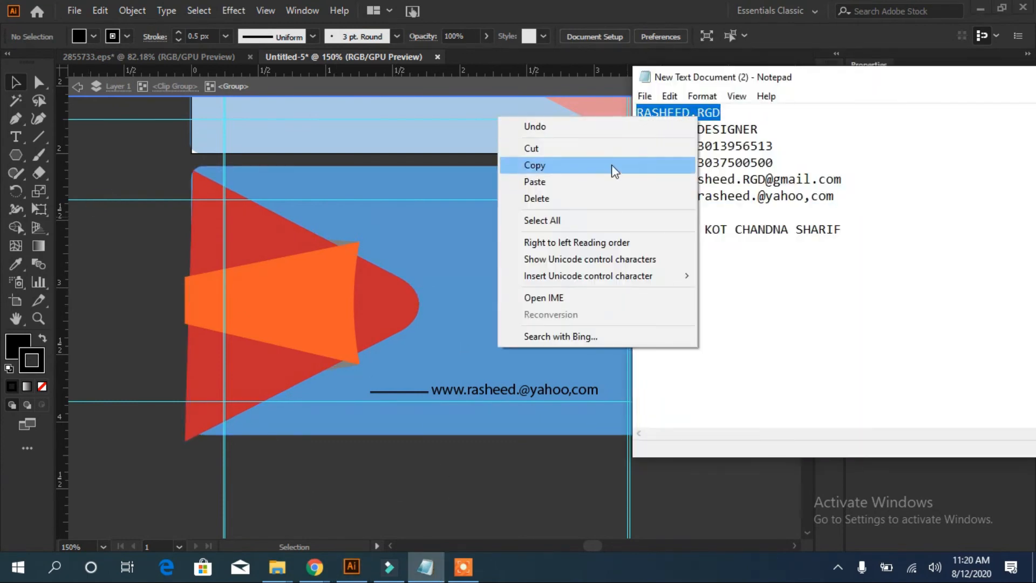
click(613, 166)
click(469, 296)
key(ctrl+v)
drag(461, 308, 533, 298)
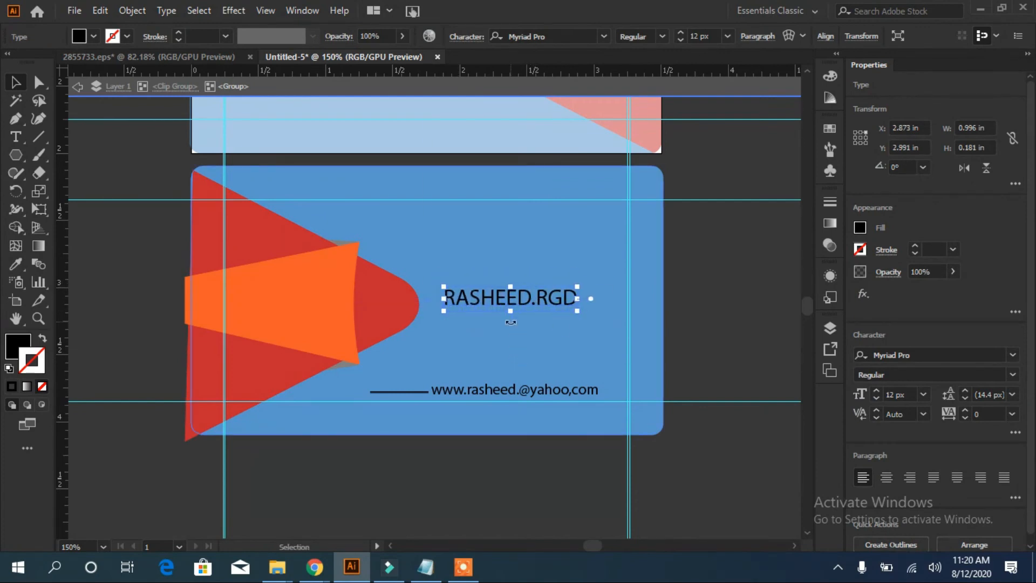
click(1013, 355)
click(950, 456)
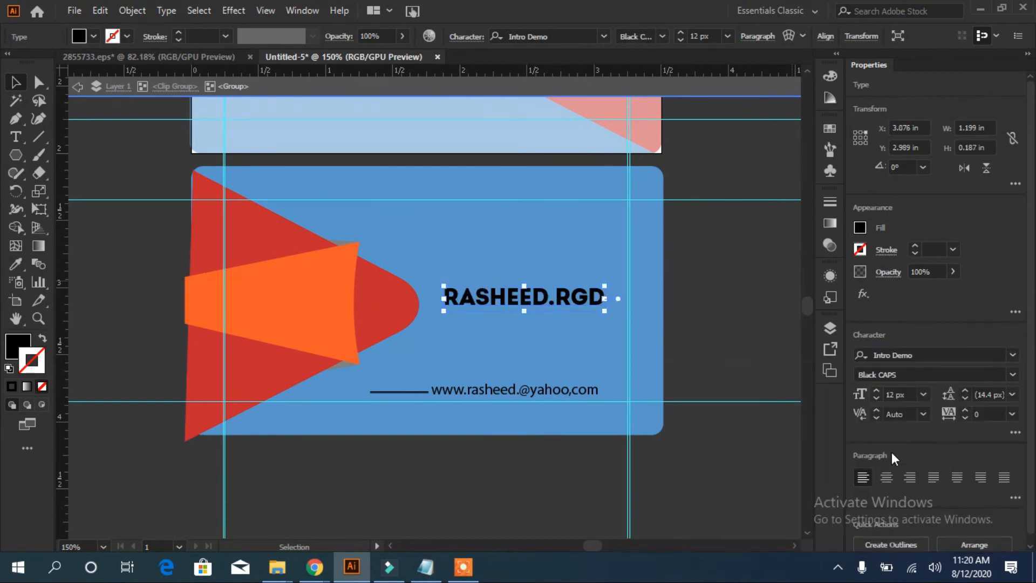
Paste GRAPHIC DESIGNER from Notepad just under the name at 7 px
click(426, 567)
drag(637, 130, 760, 130)
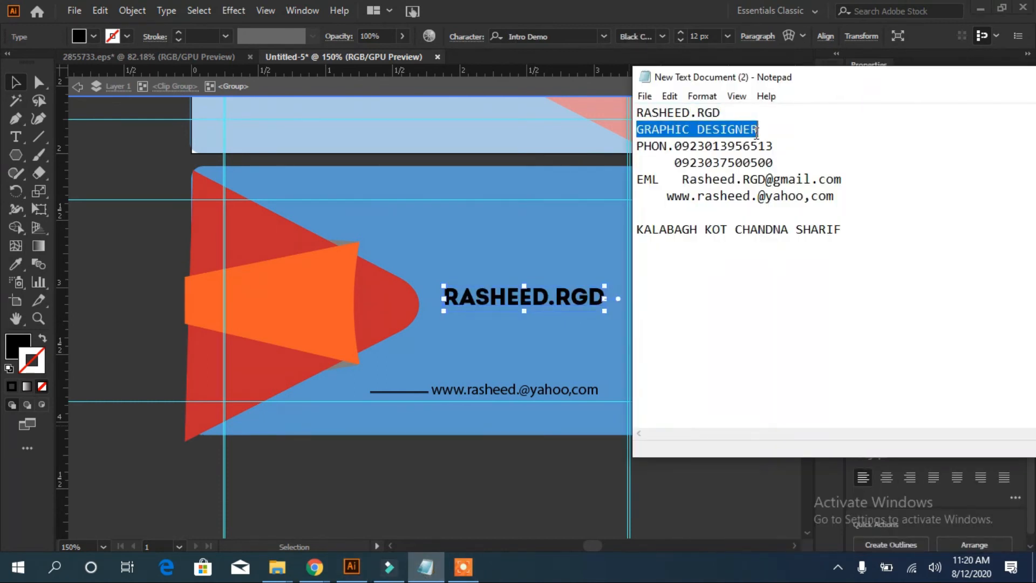
key(ctrl+c)
click(474, 342)
key(ctrl+v)
drag(434, 309, 537, 326)
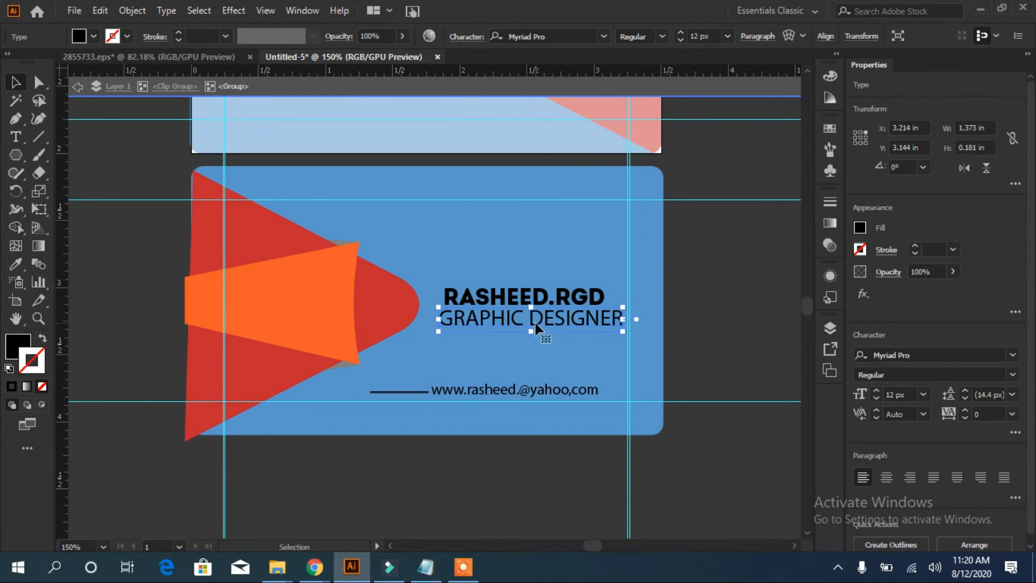
click(878, 399)
click(876, 398)
click(875, 397)
click(875, 397)
click(876, 400)
Set the title in Intro Demo Cond Light CAPS with letter spacing 242
click(1012, 355)
click(696, 471)
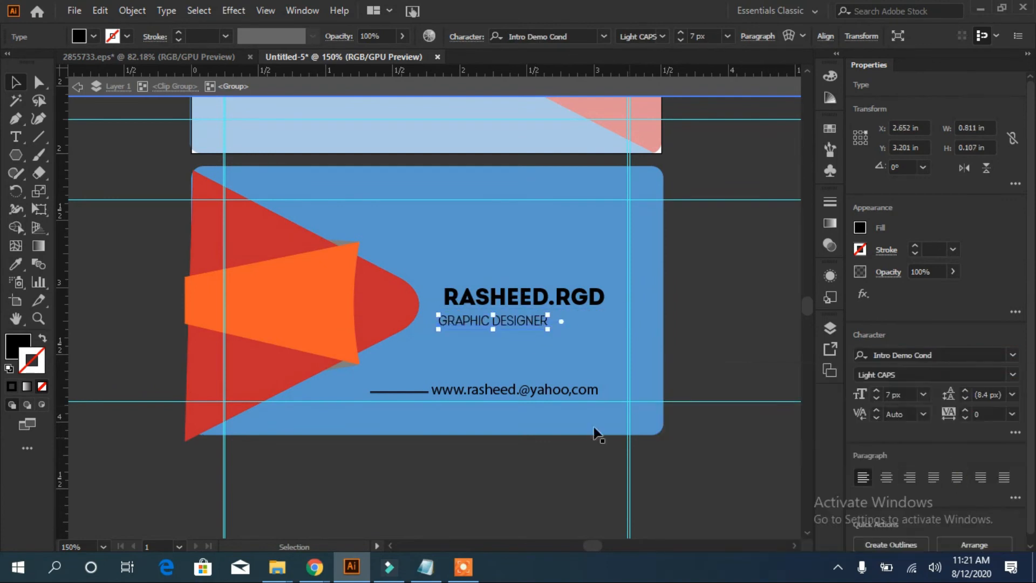
click(965, 411)
click(1013, 414)
click(996, 398)
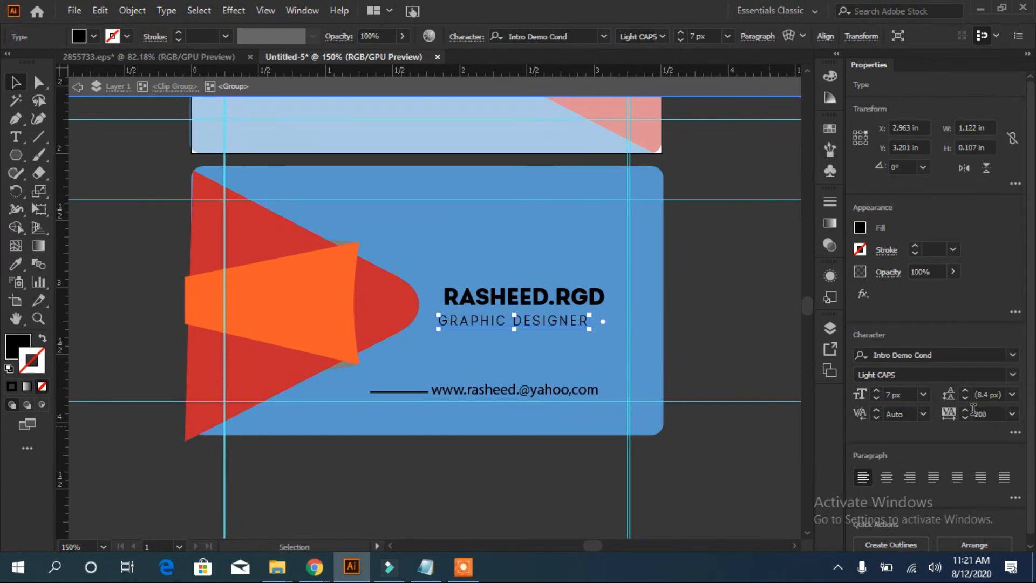
click(965, 411)
click(964, 411)
click(965, 411)
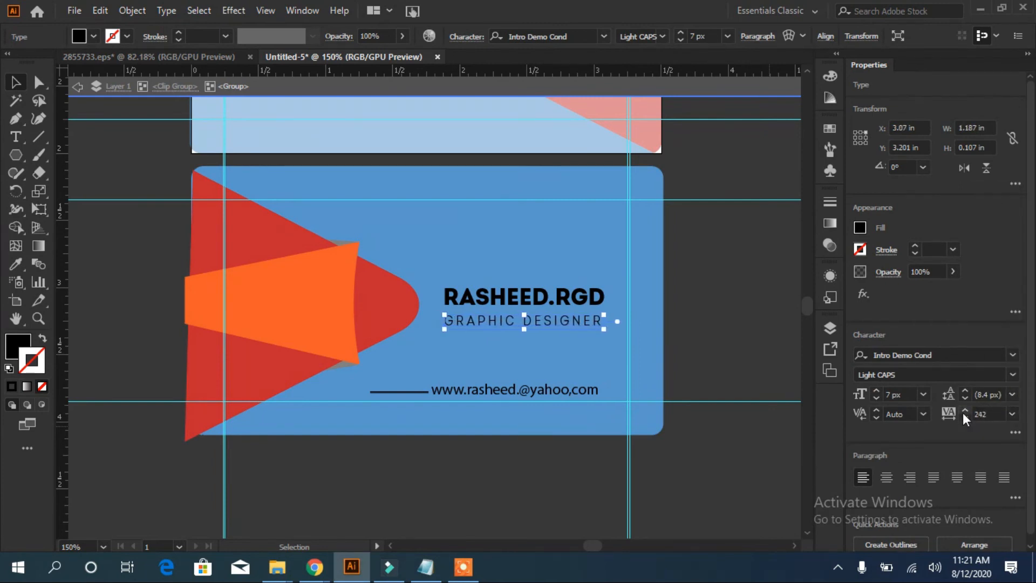
Draw a small circle above the name with the Ellipse tool
right_click(16, 155)
click(70, 189)
drag(505, 223, 484, 214)
click(15, 82)
Enlarge the circle and make it an unfilled ring with a 2 px stroke
drag(514, 246, 523, 246)
click(511, 421)
click(529, 263)
click(43, 338)
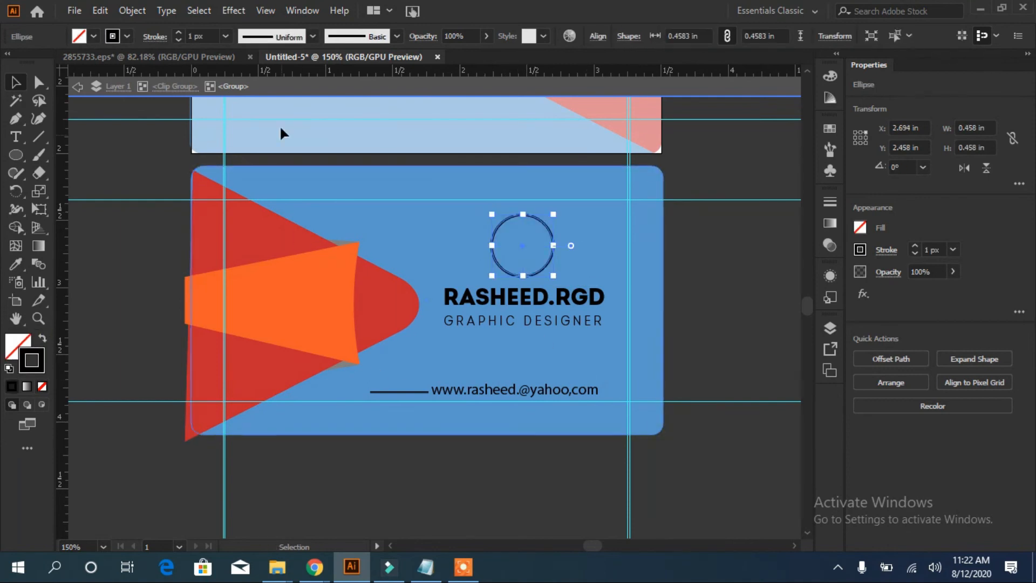
click(178, 32)
click(538, 482)
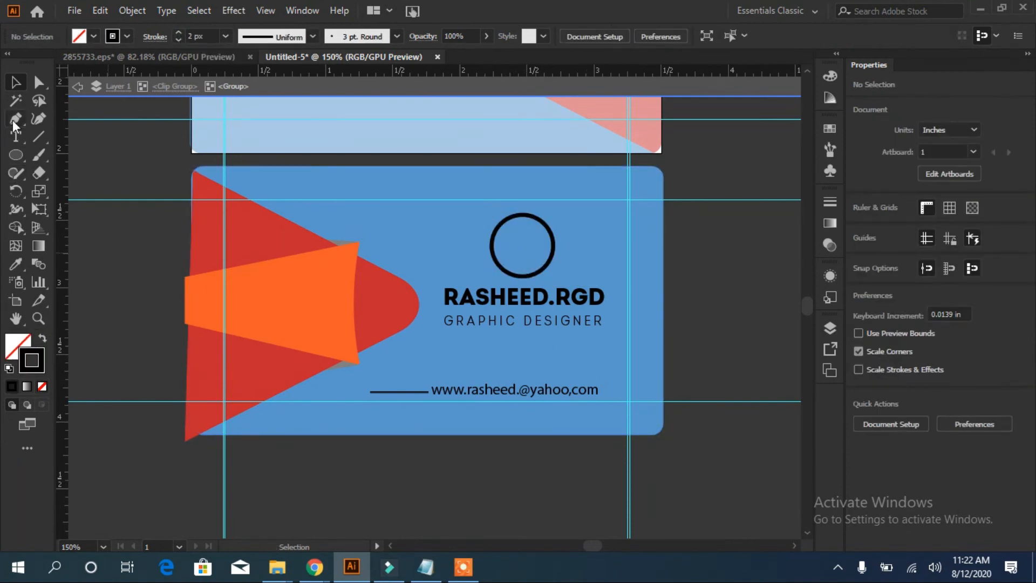
Try typing RG as text inside the circle, then undo it
click(15, 137)
click(506, 247)
text(RG)
click(15, 82)
click(510, 248)
click(507, 243)
key(ctrl+z)
key(ctrl+z)
key(t)
Add RGD initials in Intro Demo Black CAPS, tracking 0, moved into the circle
click(397, 215)
text(R)
click(1013, 355)
click(16, 82)
click(1013, 355)
click(863, 454)
drag(417, 217, 598, 254)
click(1013, 414)
click(989, 277)
Horizontally centre the initials with the circle and group them as the logo
click(540, 249)
shift+click(547, 227)
click(912, 359)
click(578, 257)
click(528, 254)
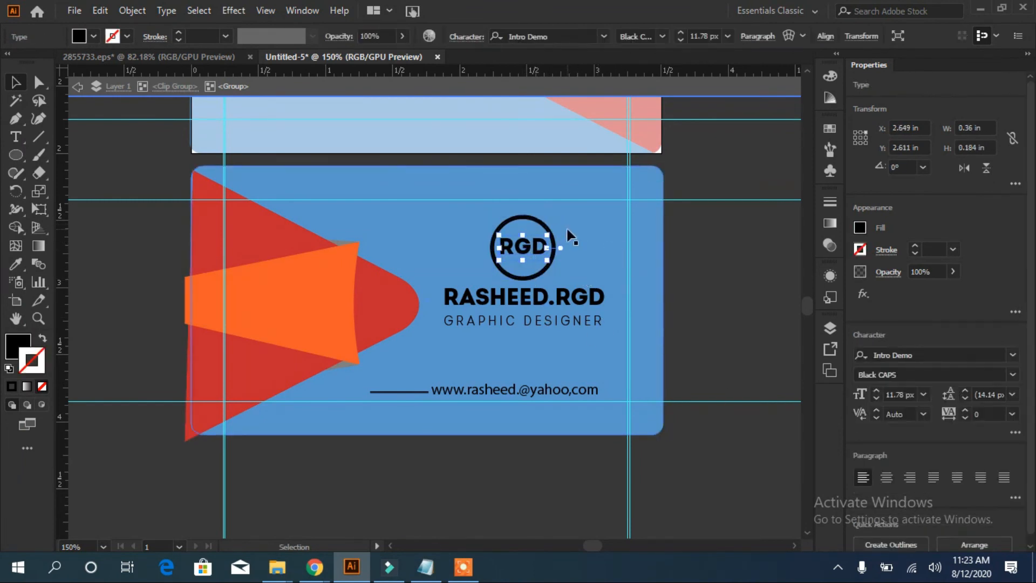
shift+click(542, 218)
click(905, 495)
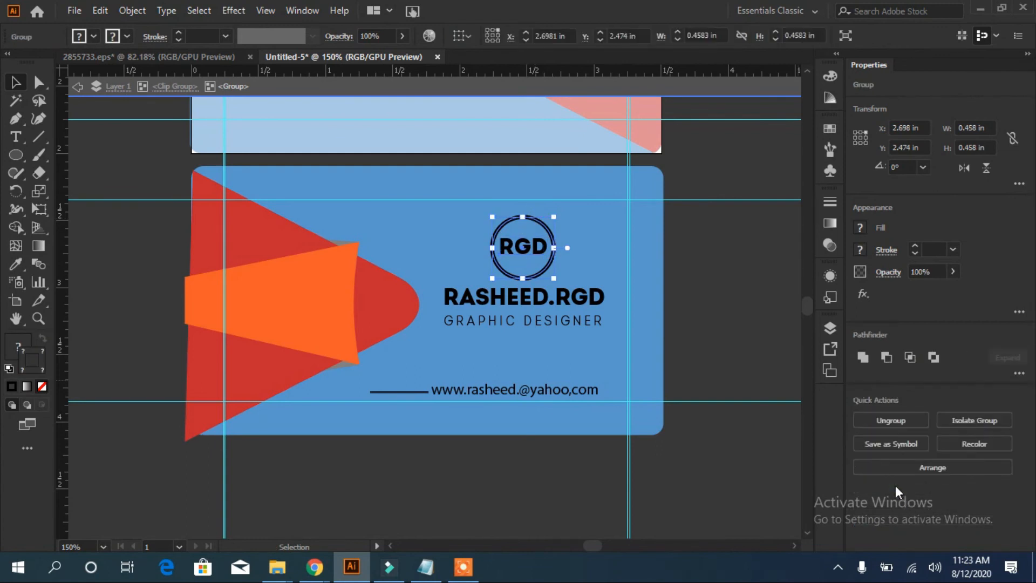
click(746, 482)
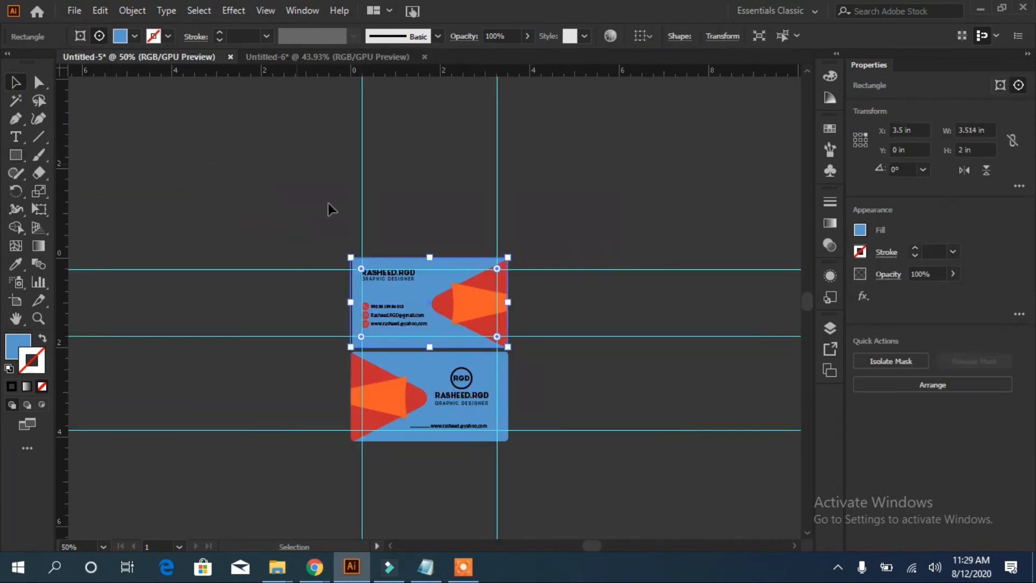
Bring the back card into Untitled-6, rotate it about 24°, and move it upper left
drag(427, 376, 399, 196)
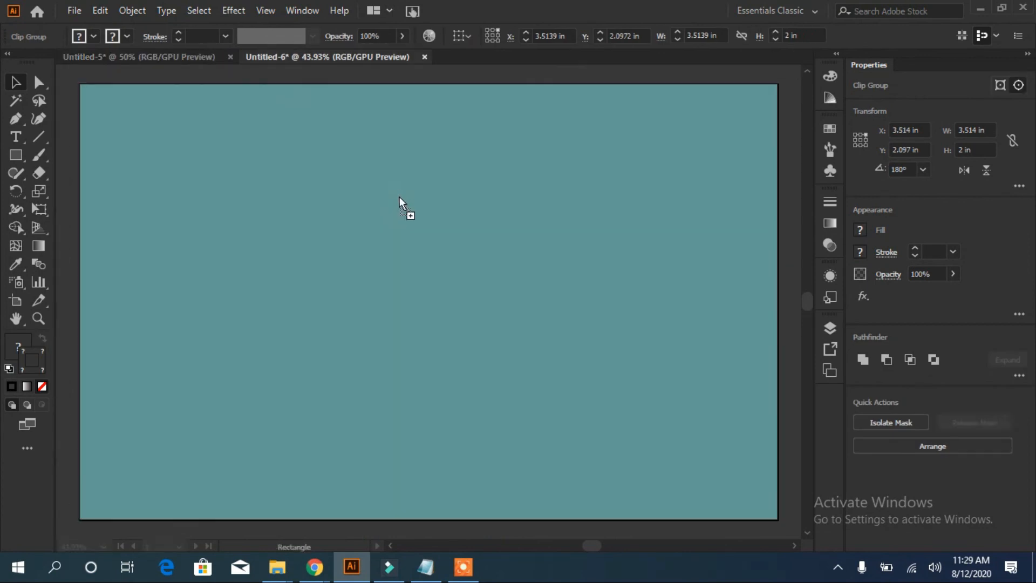
drag(481, 259, 664, 362)
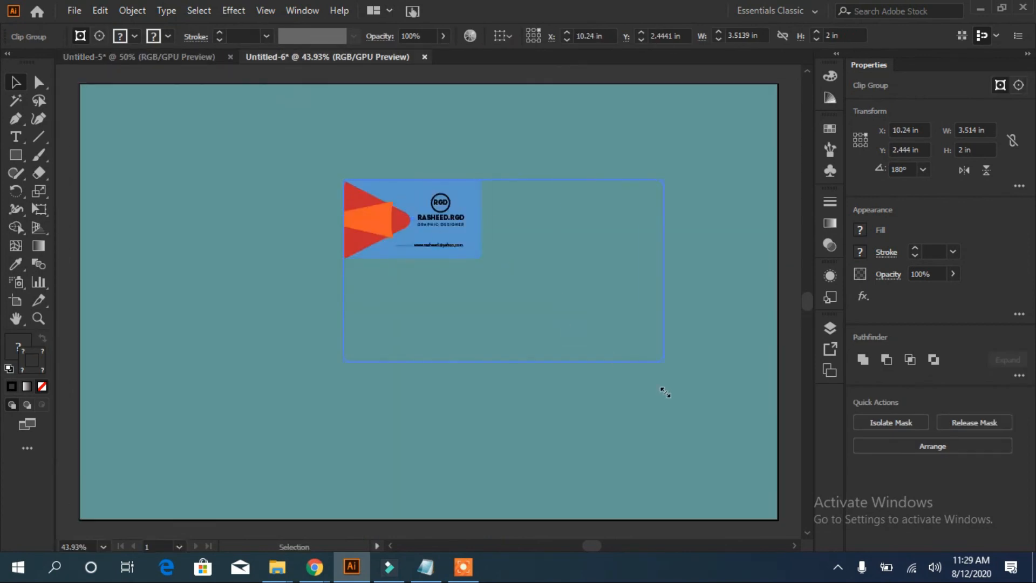
click(268, 239)
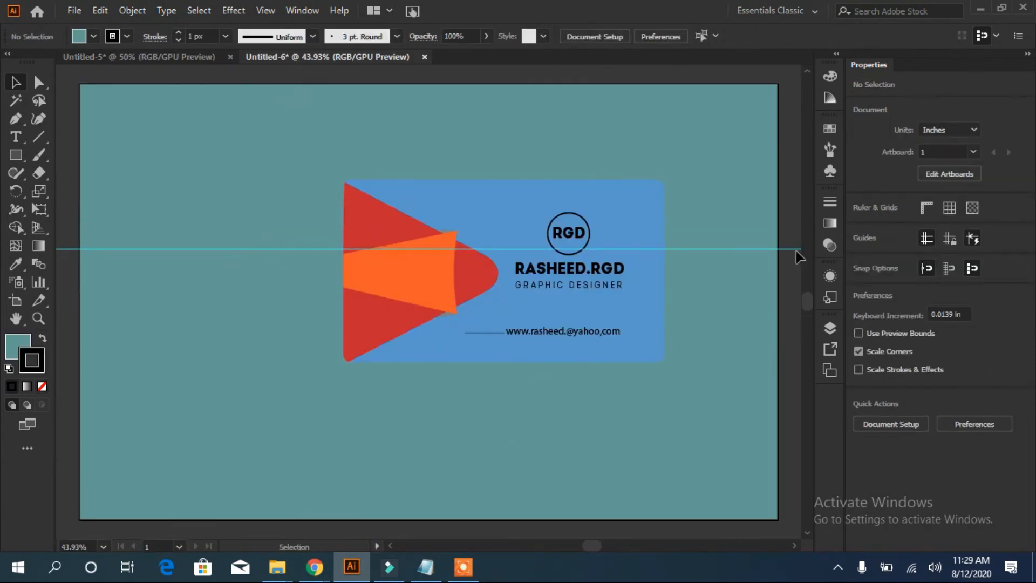
key(ctrl+z)
key(Delete)
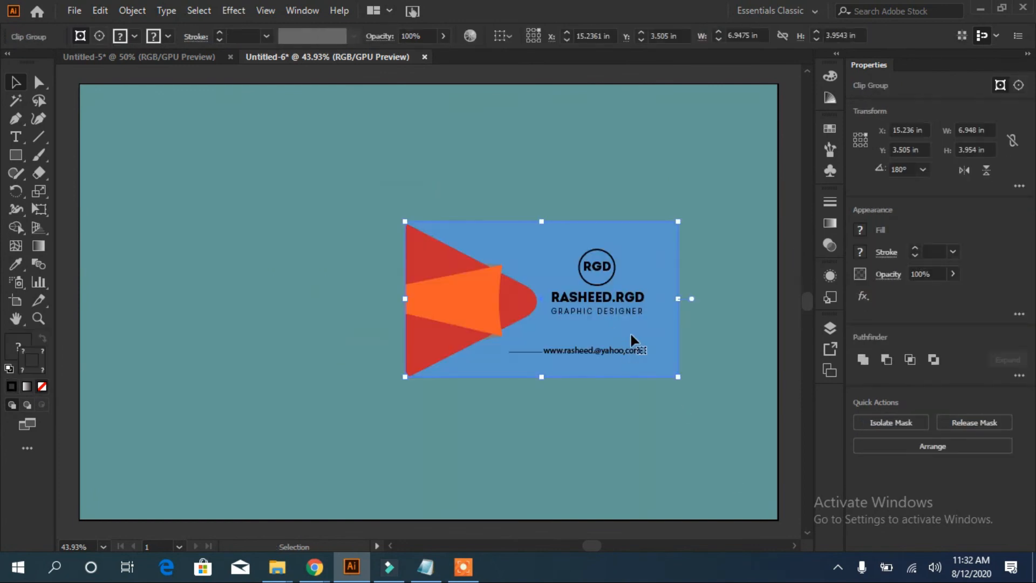
drag(630, 333, 575, 248)
drag(628, 300, 627, 234)
drag(544, 211, 357, 268)
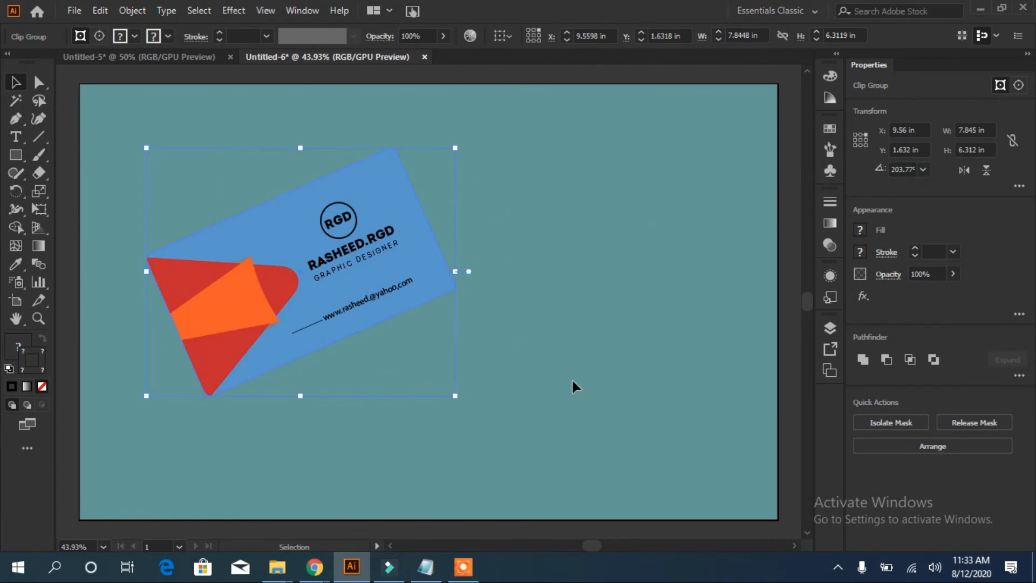
click(540, 399)
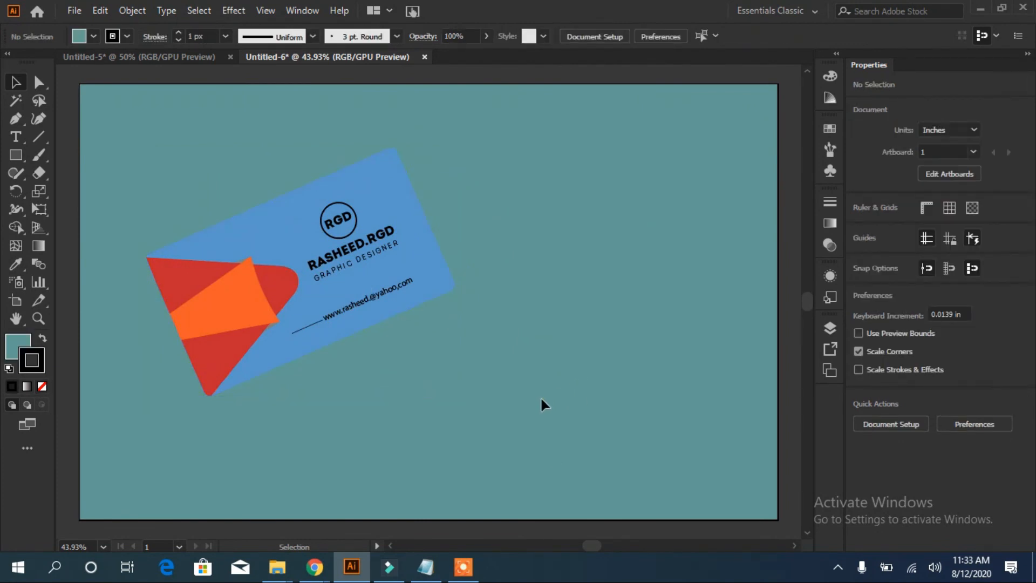
Bring the front contact card from Untitled-5 into the teal mockup and enlarge it to 6.312 in wide
click(208, 56)
drag(405, 276, 562, 308)
drag(495, 266, 284, 422)
drag(346, 474, 429, 520)
drag(376, 452, 421, 400)
drag(474, 467, 502, 484)
Tilt the front card about 26° and move it lower right, shifting the back card up-right
drag(386, 412, 538, 253)
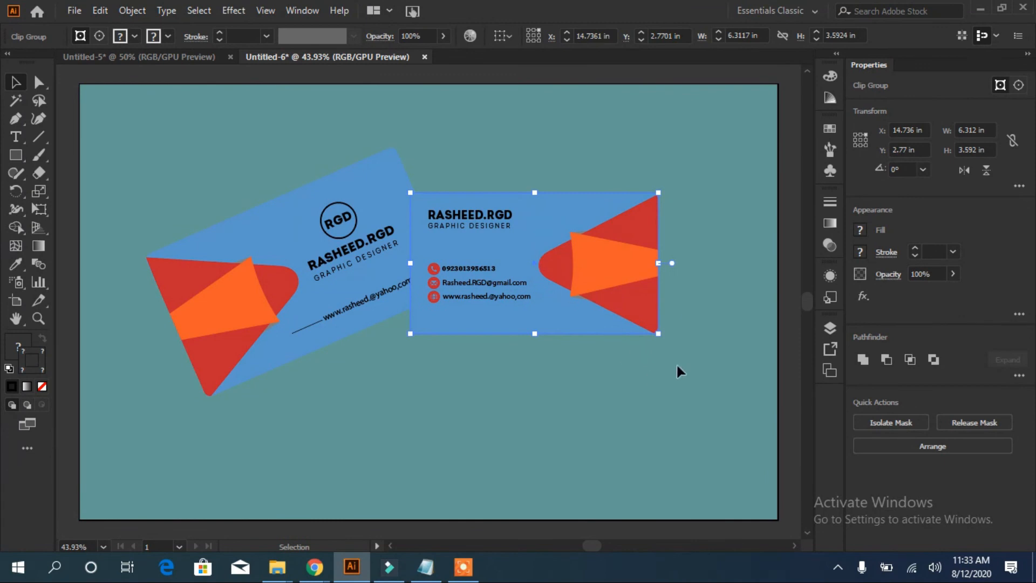
drag(668, 189, 620, 136)
drag(535, 239, 520, 303)
drag(510, 288, 585, 316)
drag(365, 256, 410, 215)
drag(585, 364, 365, 387)
Enlarge the tilted front card, adjust its tilt to about 24°, and nudge it beside the back card
drag(560, 507, 640, 523)
drag(552, 247, 557, 252)
drag(420, 370, 603, 294)
drag(602, 294, 604, 307)
click(344, 398)
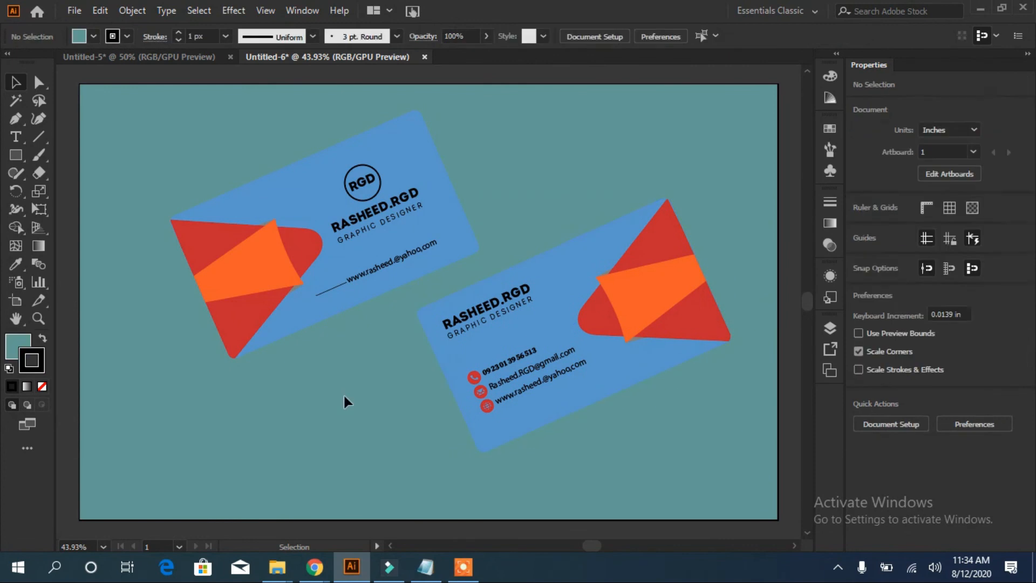
click(268, 276)
click(300, 407)
Give the back card a Stylize drop shadow with a 0.6 in Y offset
click(253, 200)
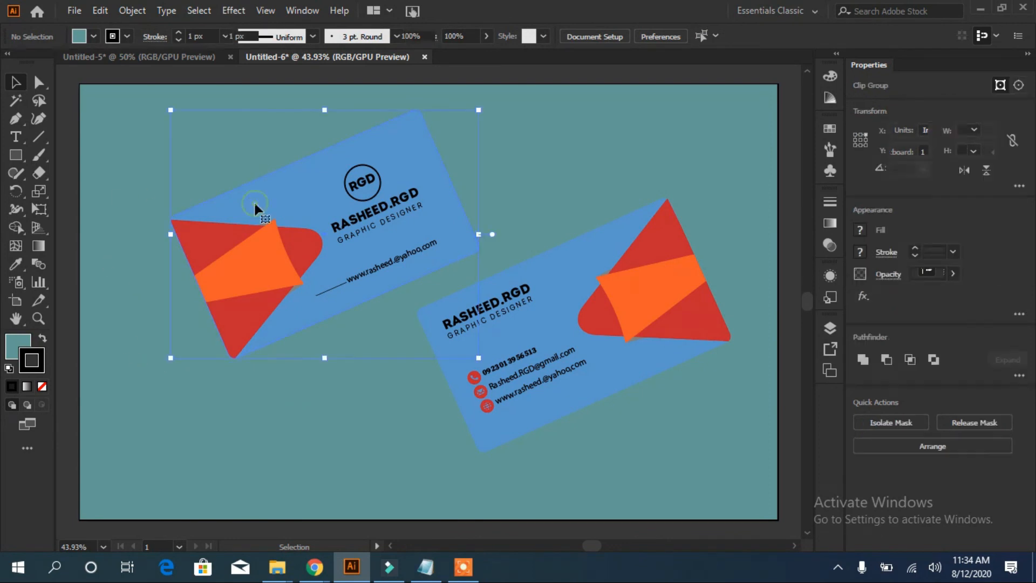
click(234, 10)
mouse_move(260, 196)
mouse_move(377, 182)
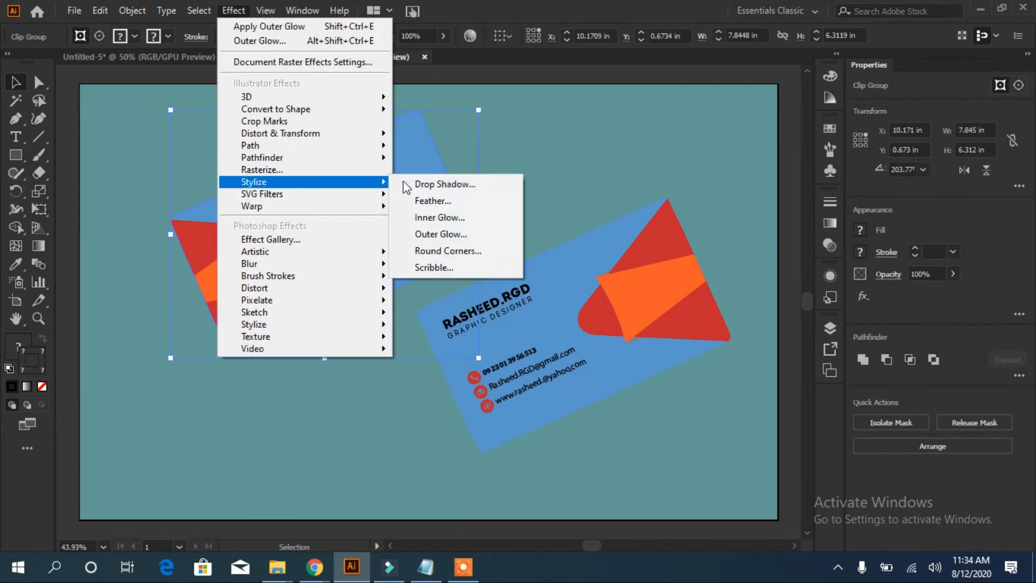
click(432, 185)
click(699, 243)
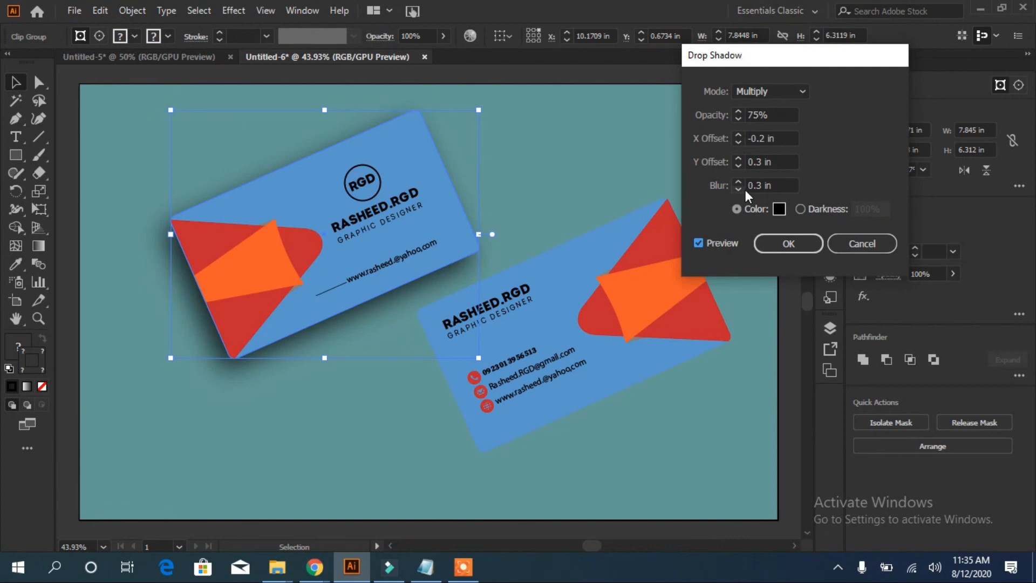
click(738, 168)
click(738, 167)
click(738, 161)
click(738, 161)
click(738, 161)
click(738, 160)
click(738, 161)
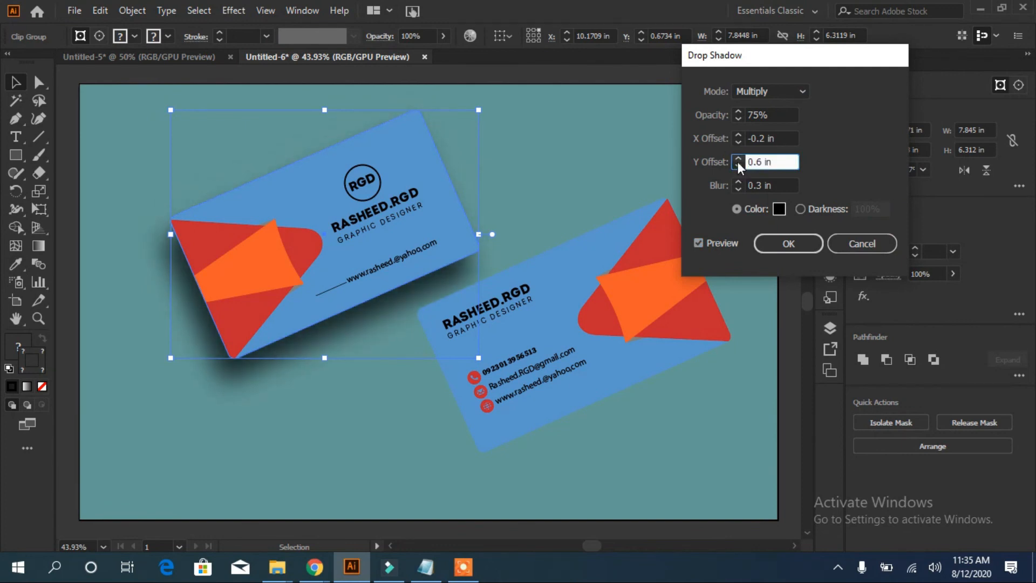
click(790, 245)
click(645, 344)
Apply the same drop shadow to the front card
click(242, 16)
mouse_move(378, 181)
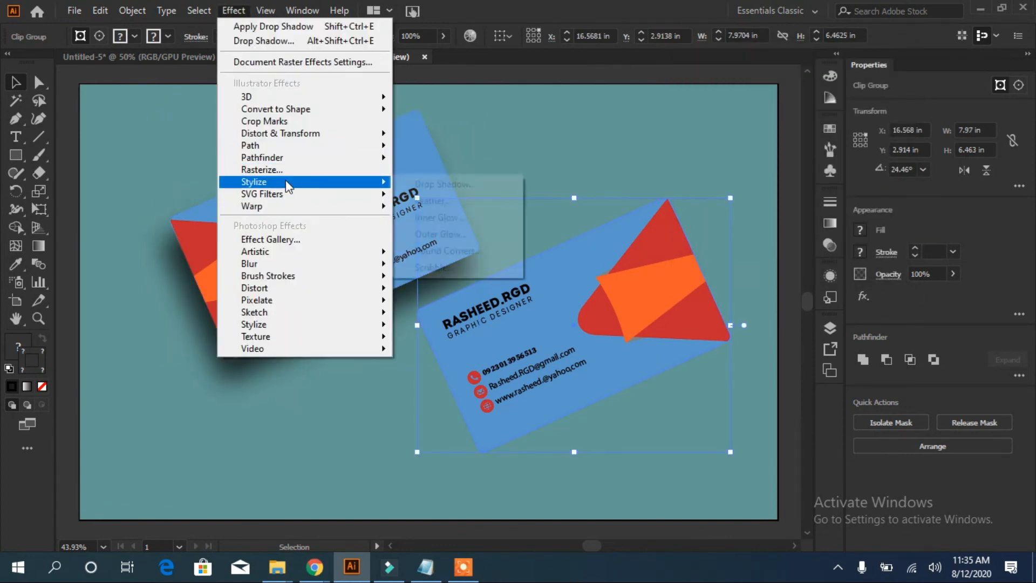
click(432, 184)
click(699, 243)
click(773, 248)
click(731, 462)
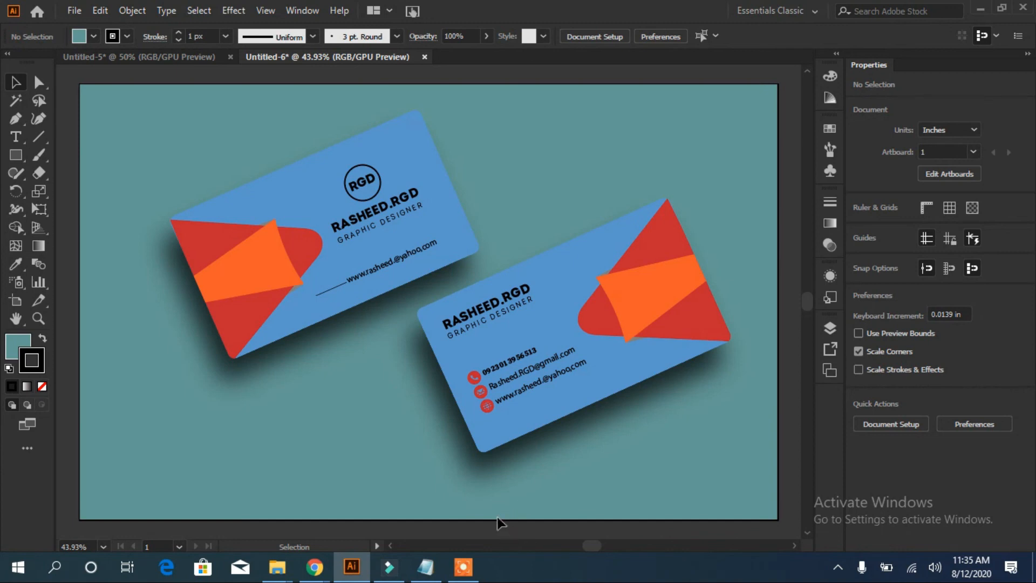
Shift both shadowed cards right, leaving the front card lower right at X 17.193 in, Y 3.928 in
drag(404, 222, 473, 200)
drag(606, 317, 634, 357)
drag(439, 215, 495, 221)
click(668, 168)
drag(648, 319, 620, 346)
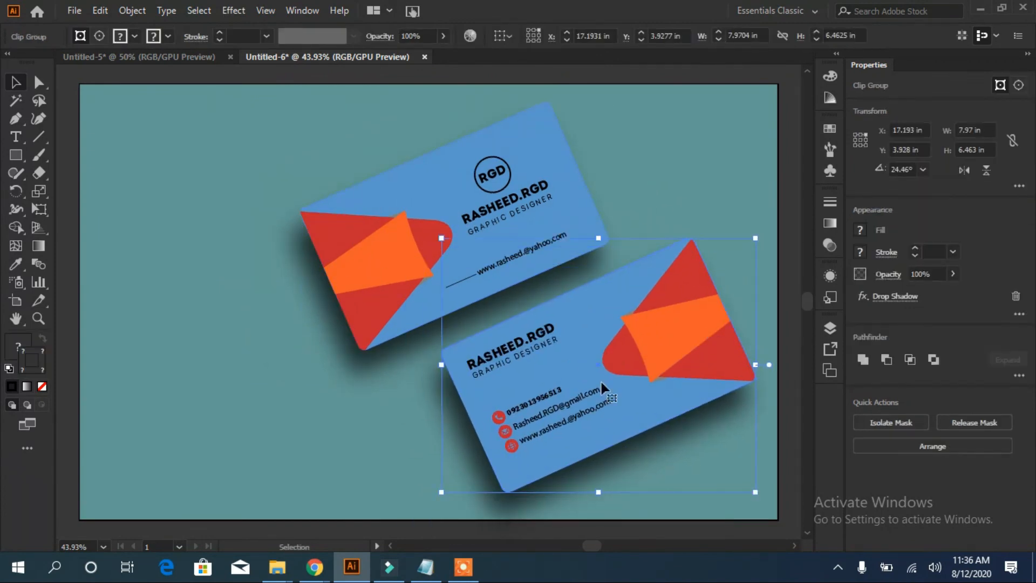
click(246, 410)
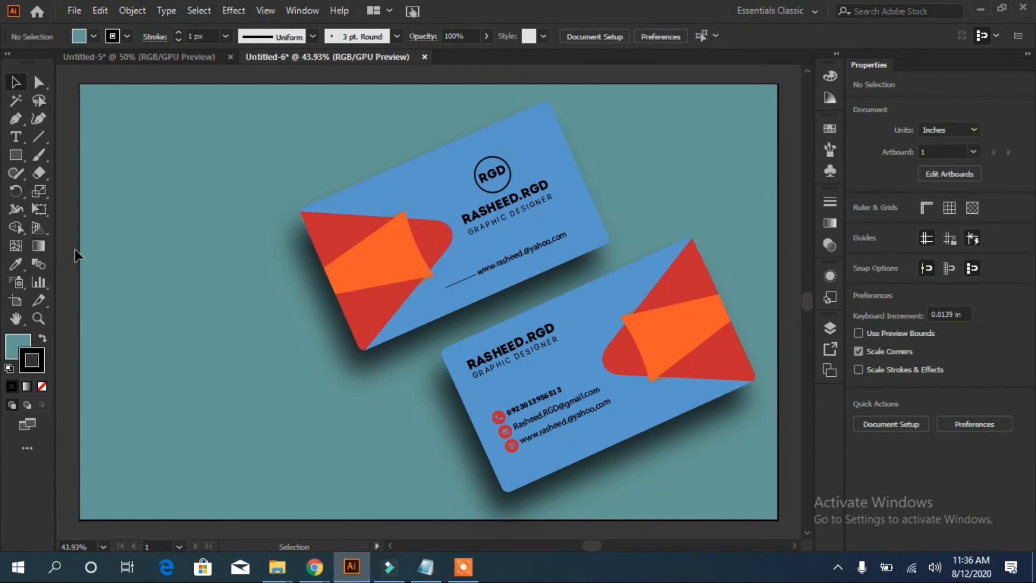